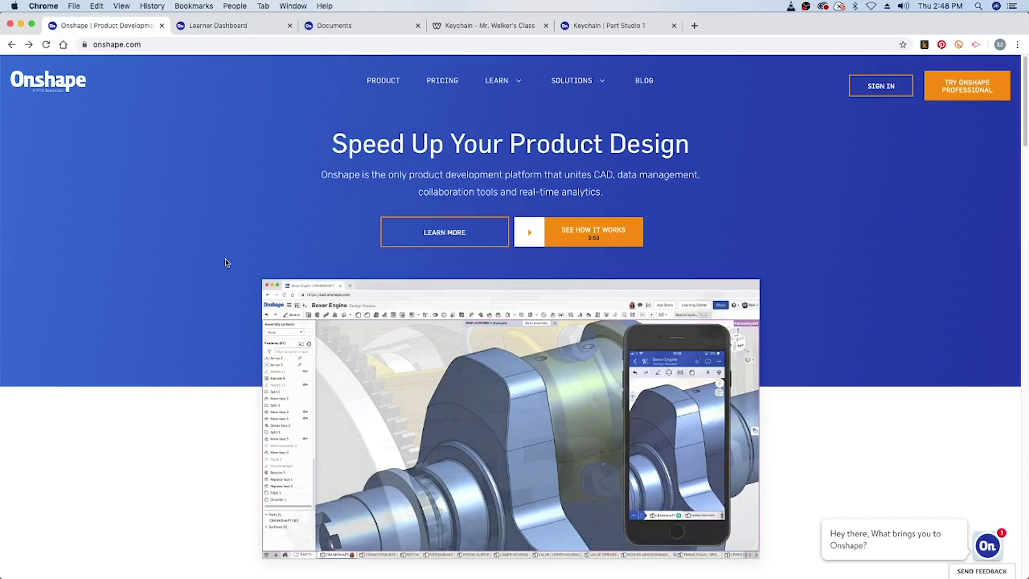
# Switch to the Learner Dashboard and expand the Self-Paced Courses categories.
pyautogui.scroll(-1, 208, 276)
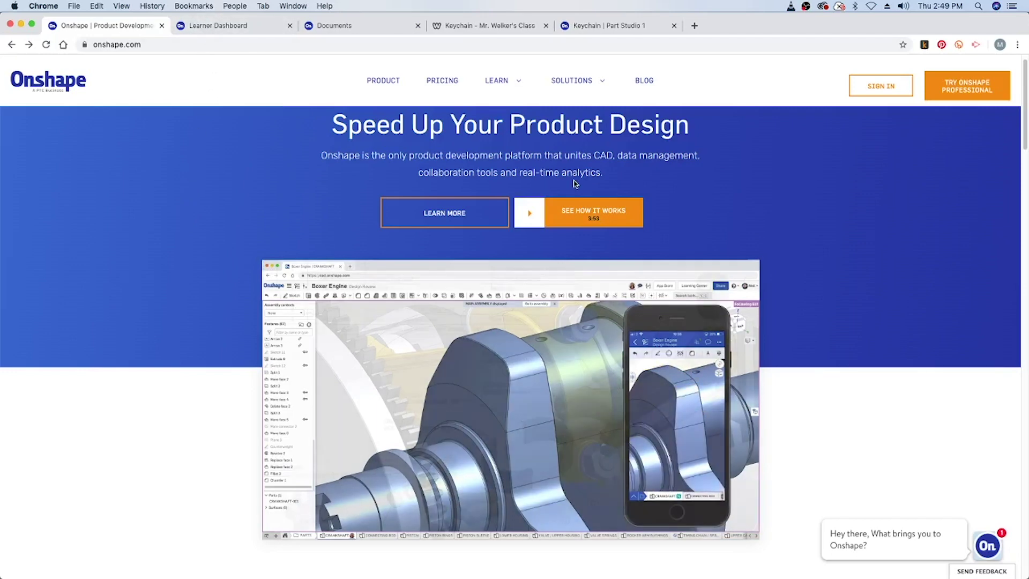
pyautogui.click(217, 26)
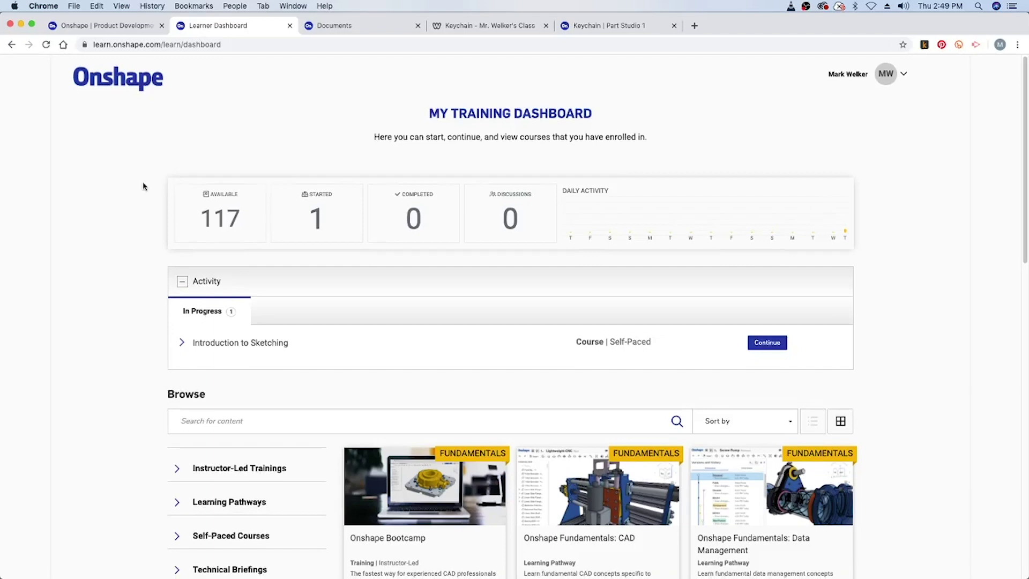
pyautogui.scroll(-3, 144, 186)
pyautogui.scroll(-4, 158, 203)
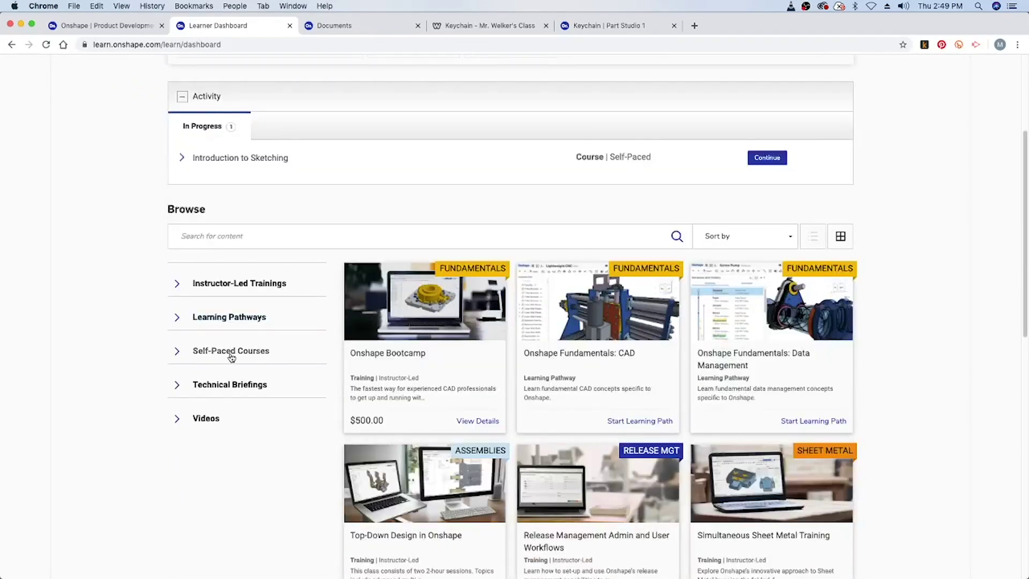
pyautogui.click(181, 349)
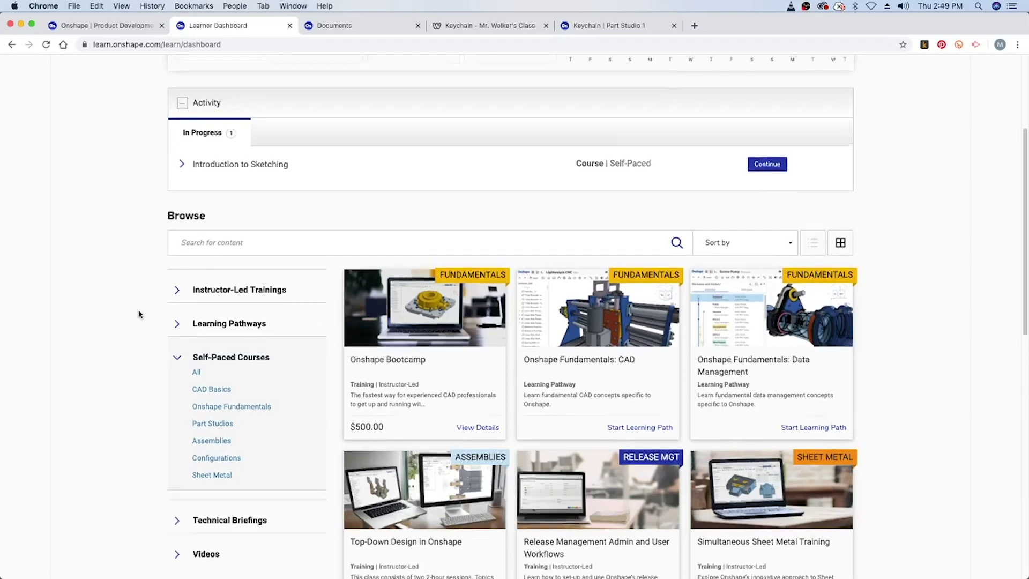
# Filter to CAD Basics and resume Introduction to Sketching at the Lines and Rectangles lesson.
pyautogui.scroll(1, 139, 315)
pyautogui.scroll(5, 139, 314)
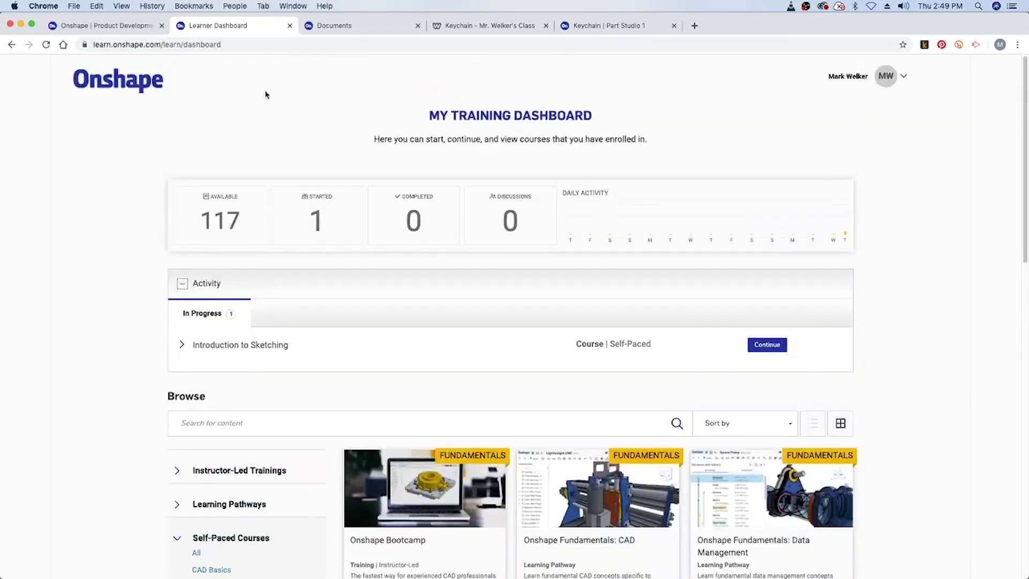
pyautogui.click(314, 28)
pyautogui.click(256, 31)
pyautogui.scroll(-3, 151, 346)
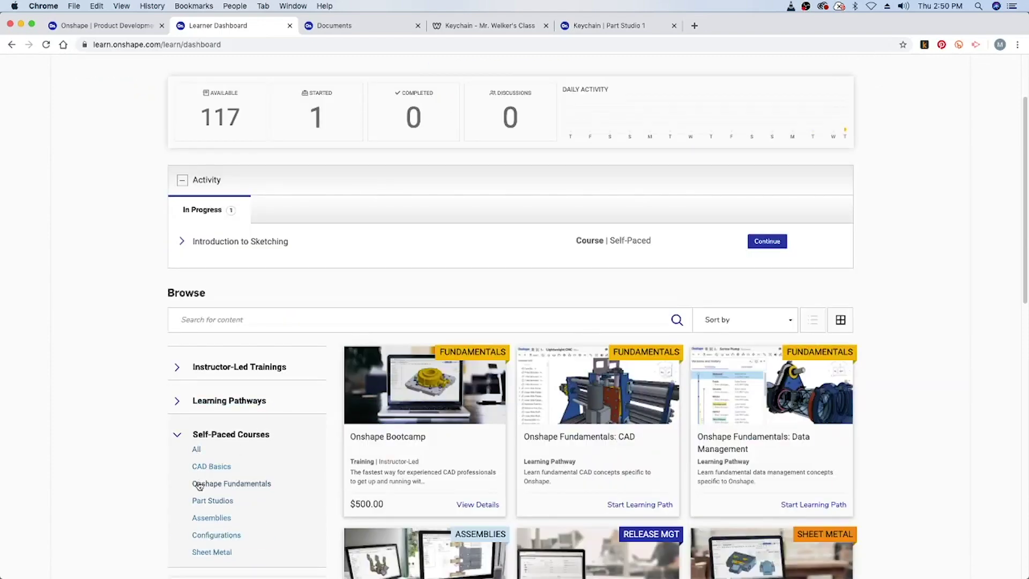
pyautogui.click(198, 466)
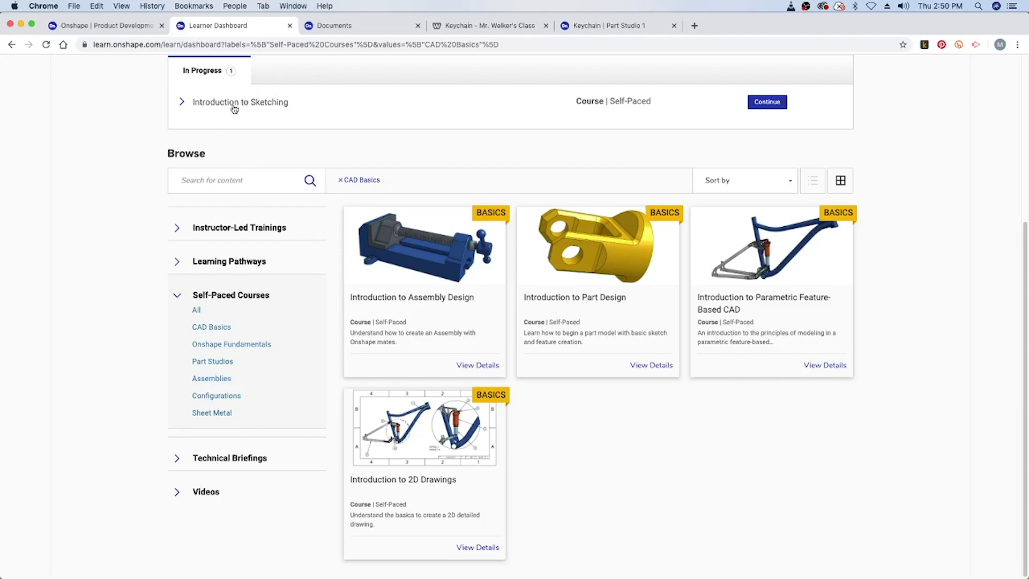
pyautogui.click(767, 103)
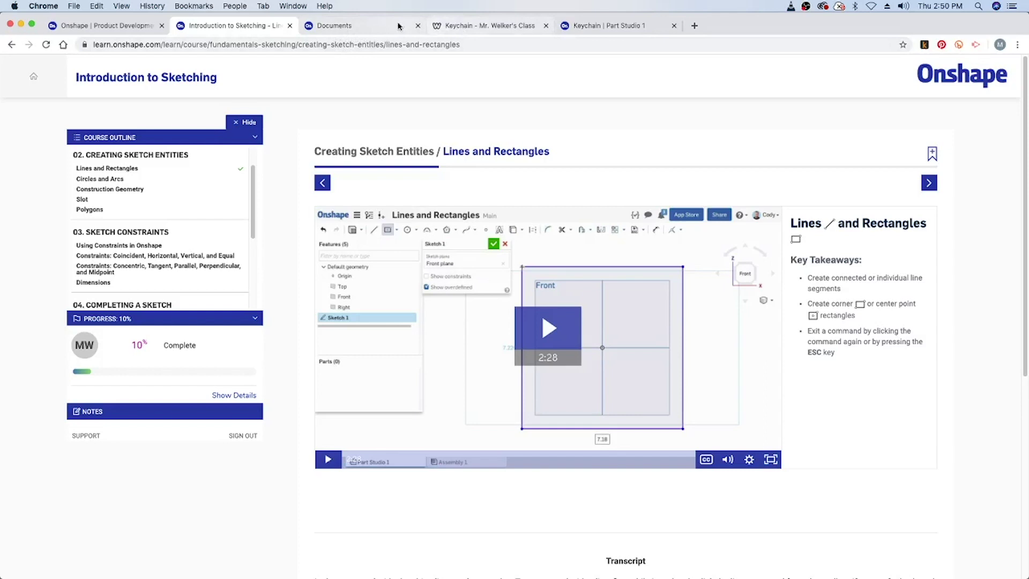
# On the Documents page, dismiss the welcome dialog and the manage account tip.
pyautogui.click(354, 29)
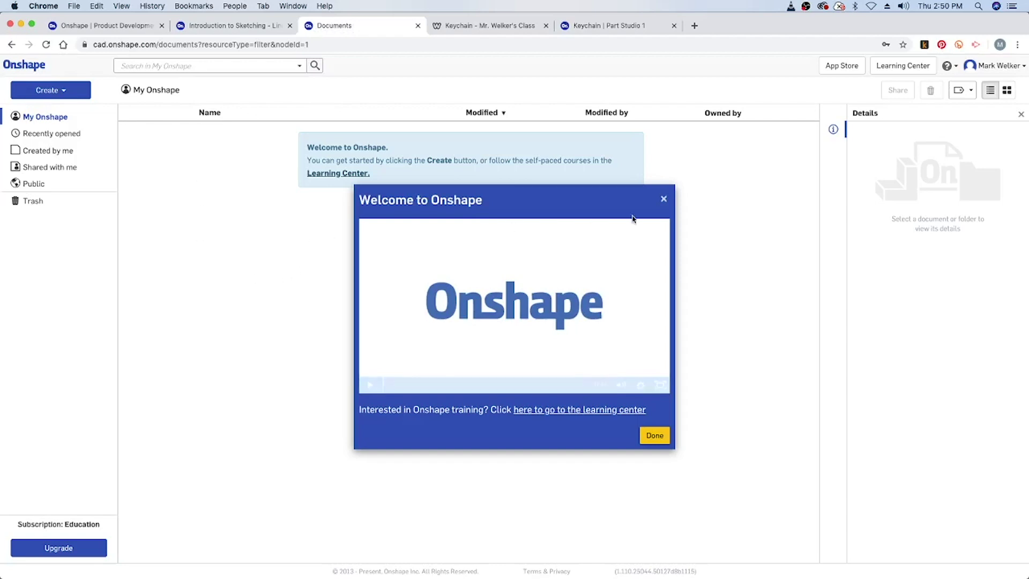
pyautogui.click(663, 201)
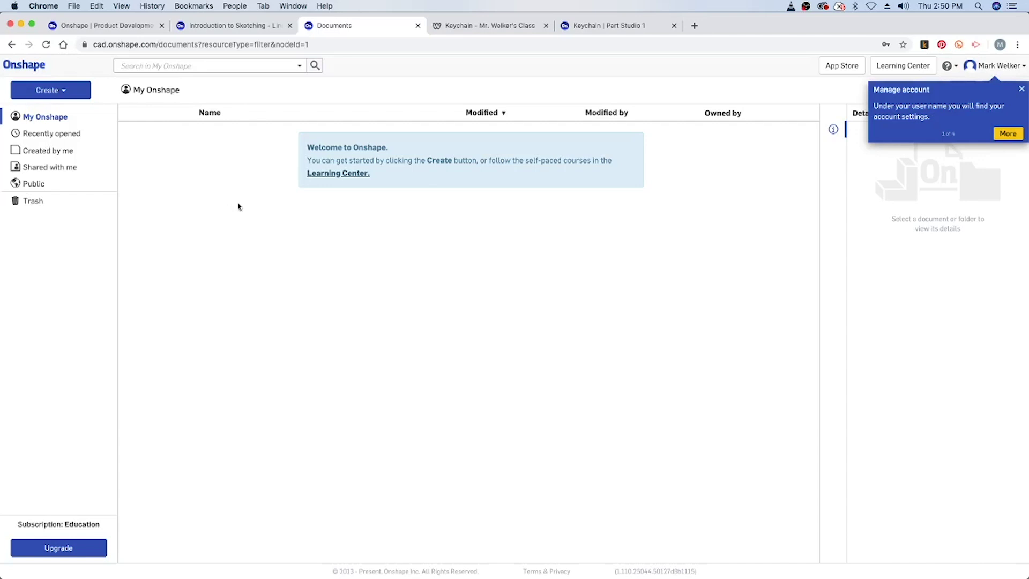
pyautogui.click(1021, 90)
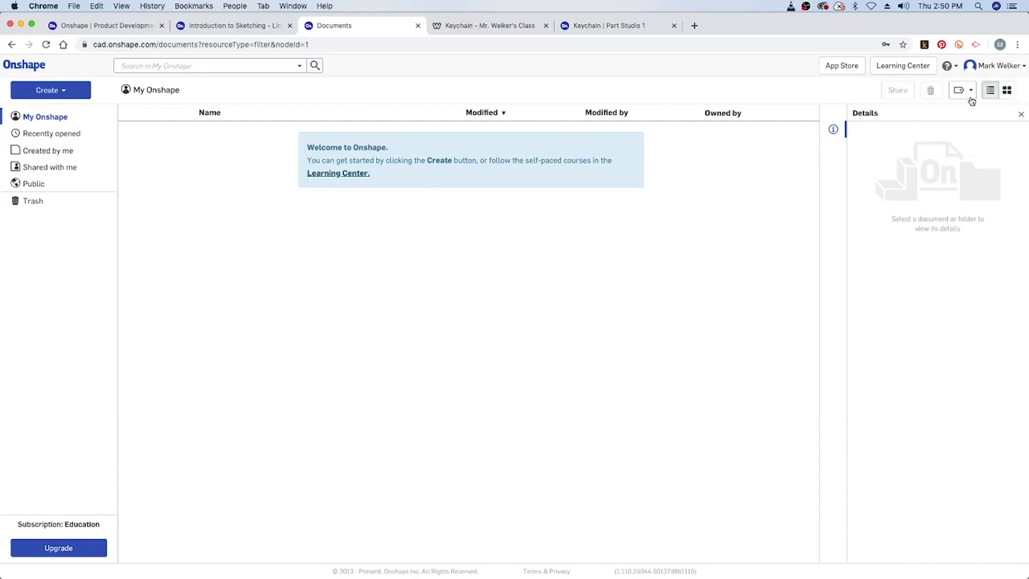
# Create a new document and name it 'Keychain'.
pyautogui.click(50, 92)
pyautogui.click(37, 112)
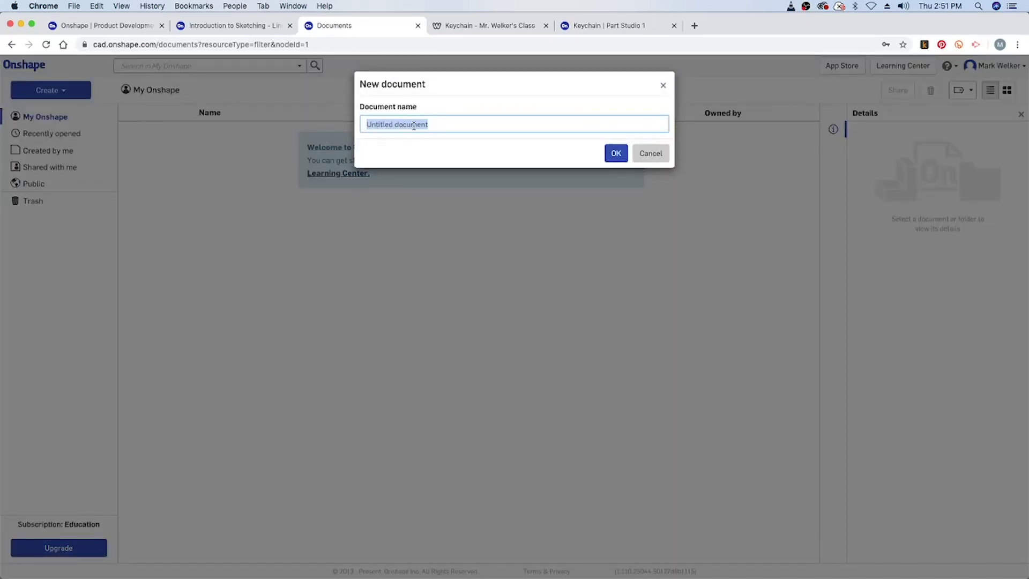
pyautogui.write('Key')
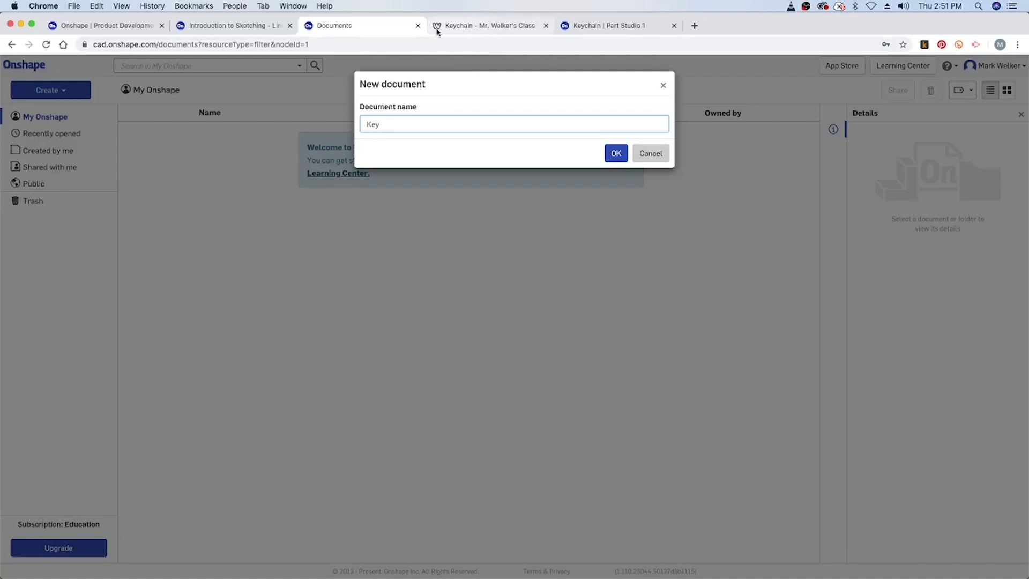
pyautogui.write('chain')
# Confirm the Keychain document, review the class keychain page, then return to Part Studio 1.
pyautogui.click(616, 152)
pyautogui.click(471, 26)
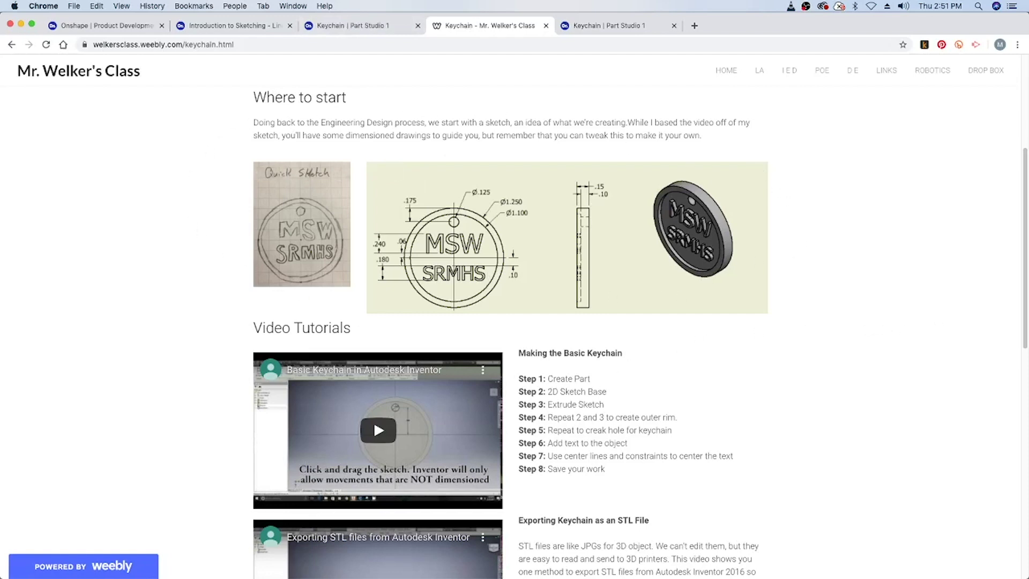
pyautogui.click(343, 27)
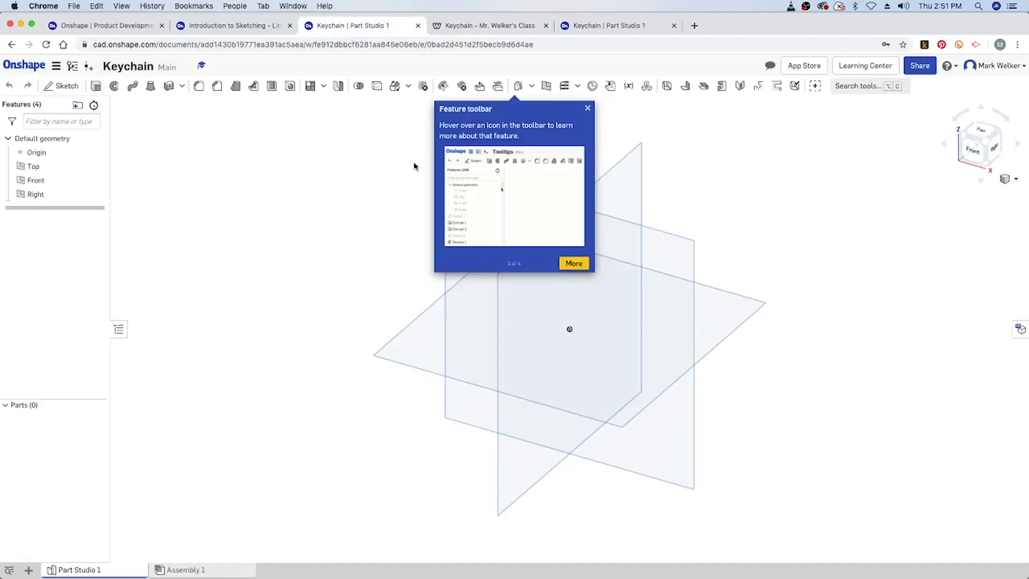
# Dismiss the Feature toolbar tip and the learning suggestion dialog.
pyautogui.click(588, 109)
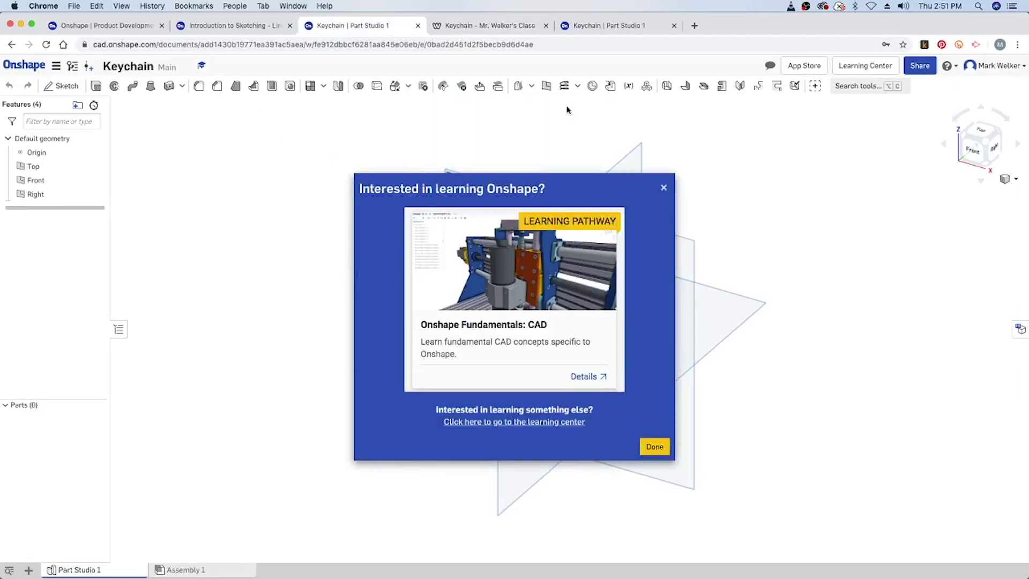
pyautogui.click(663, 188)
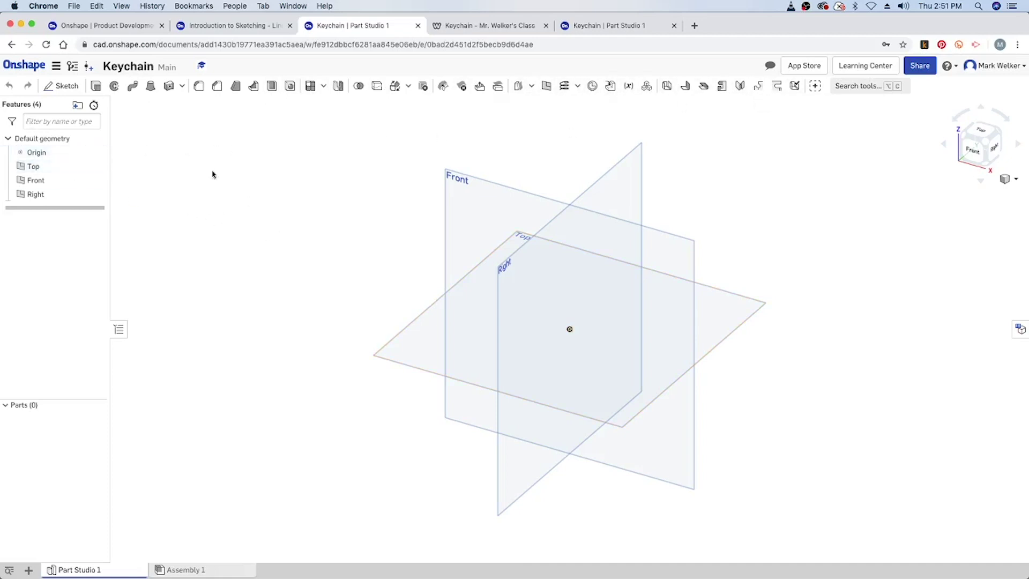
# Start Sketch 1 on the Front plane and view that plane face-on.
pyautogui.click(65, 87)
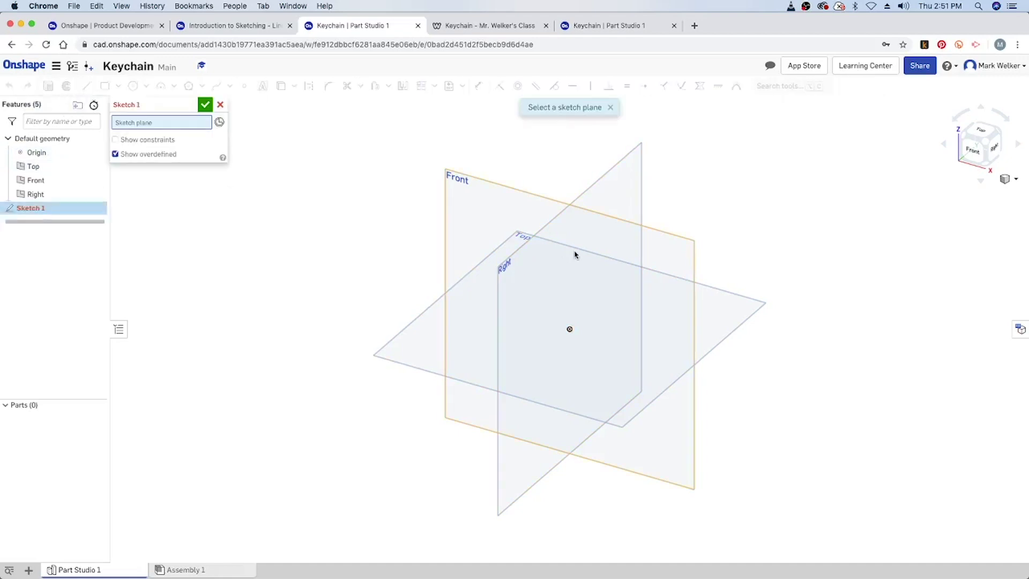
pyautogui.click(665, 246)
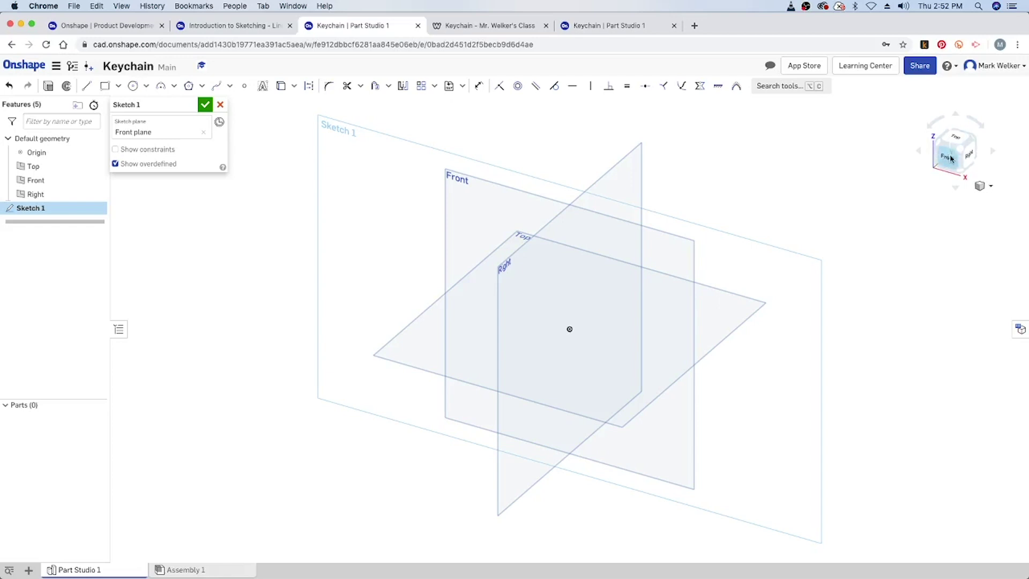
pyautogui.click(947, 157)
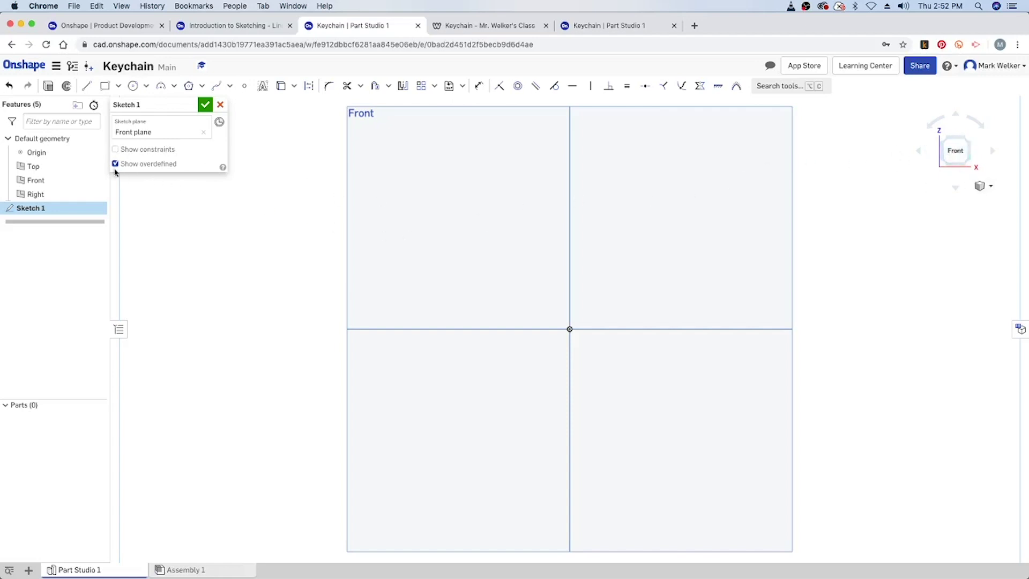
pyautogui.click(133, 86)
# Draw a 1.25-diameter centre-point circle on the origin and accept Sketch 1.
pyautogui.click(147, 87)
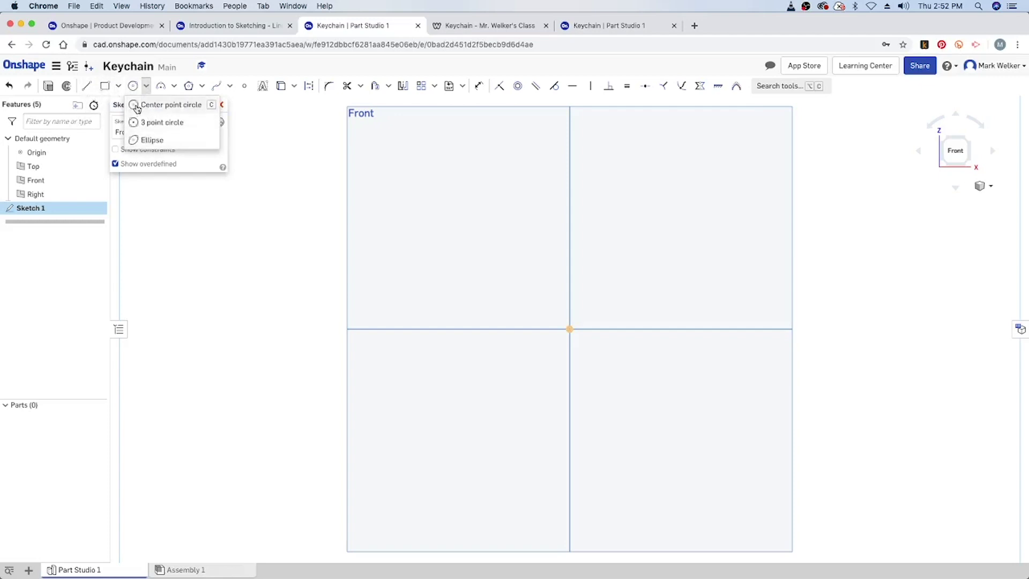
pyautogui.click(136, 105)
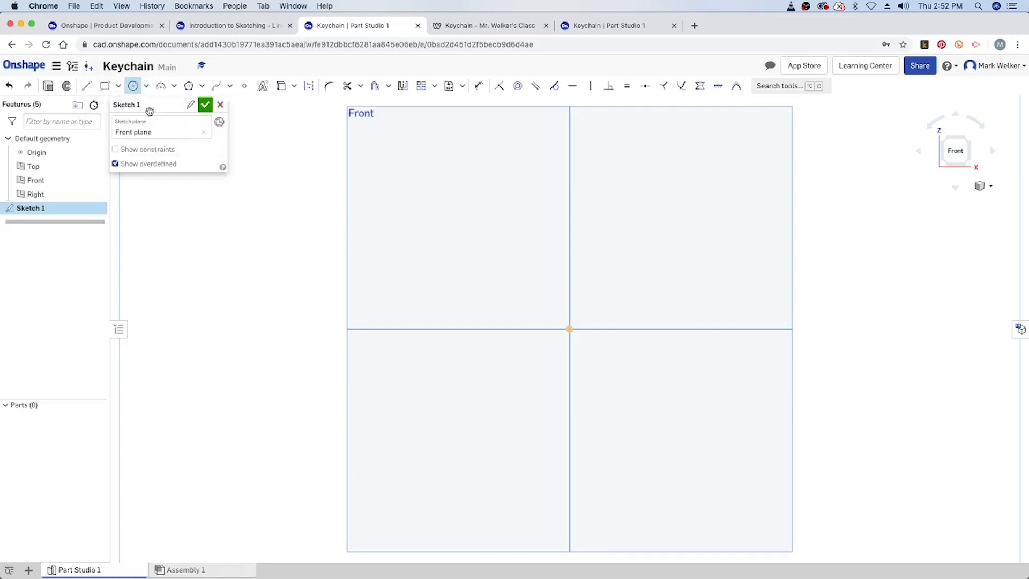
pyautogui.click(569, 328)
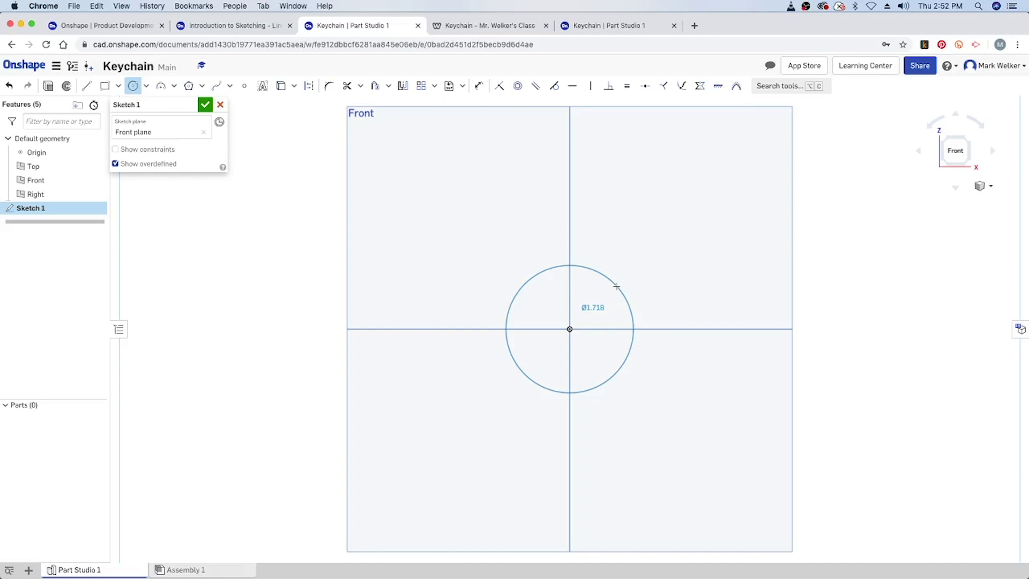
pyautogui.click(617, 287)
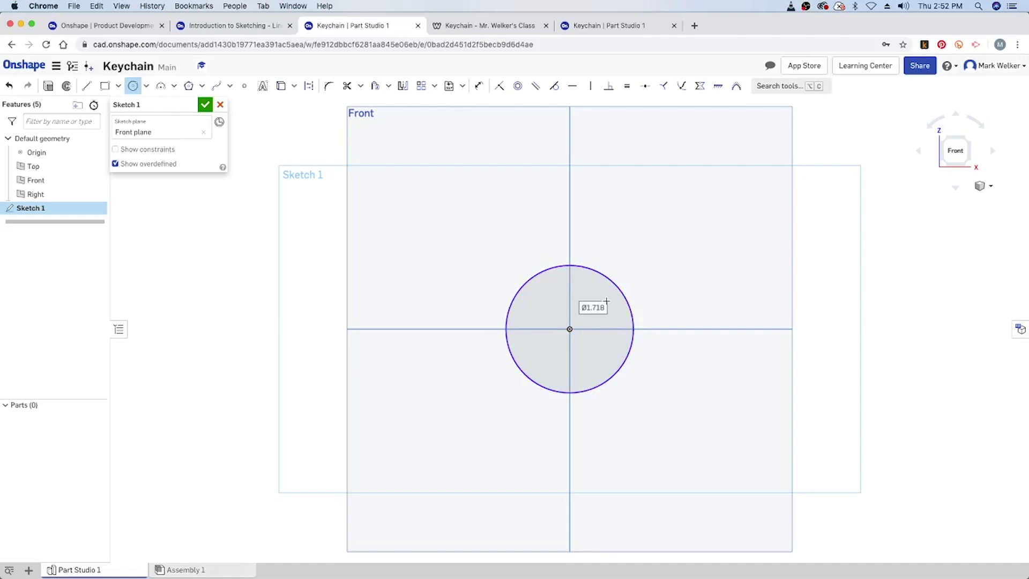
pyautogui.doubleClick(606, 301)
pyautogui.write('1.2')
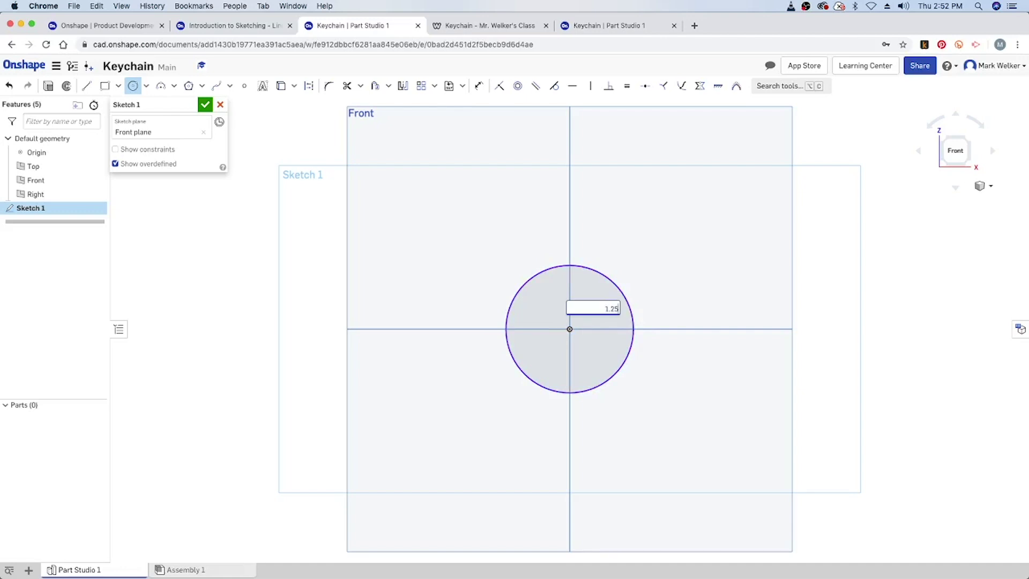
pyautogui.write('5')
pyautogui.press('Return')
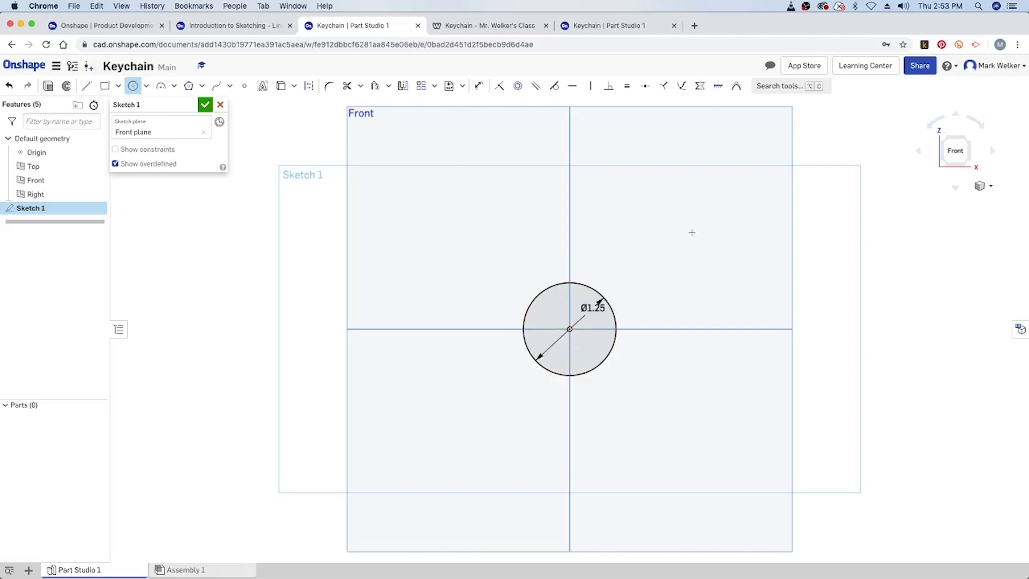
pyautogui.scroll(2, 570, 329)
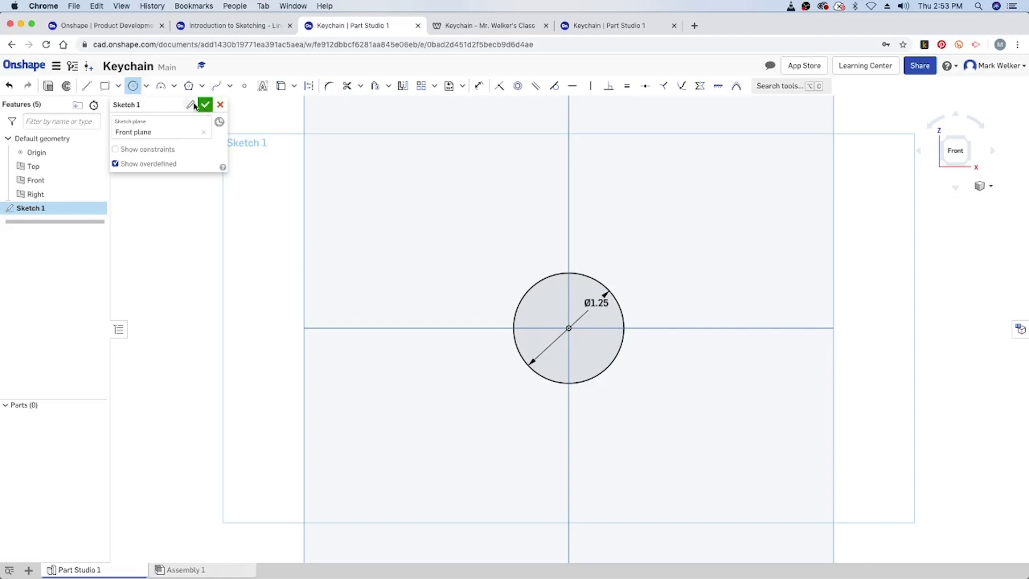
pyautogui.click(206, 106)
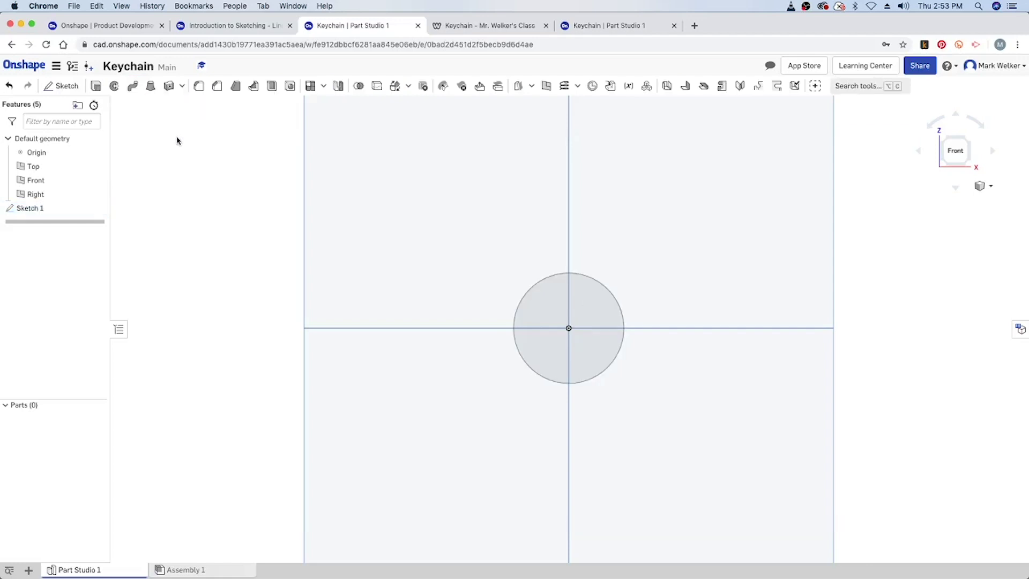
# Extrude the Sketch 1 circle a small depth into a thin disc, Part 1, in isometric view.
pyautogui.click(97, 86)
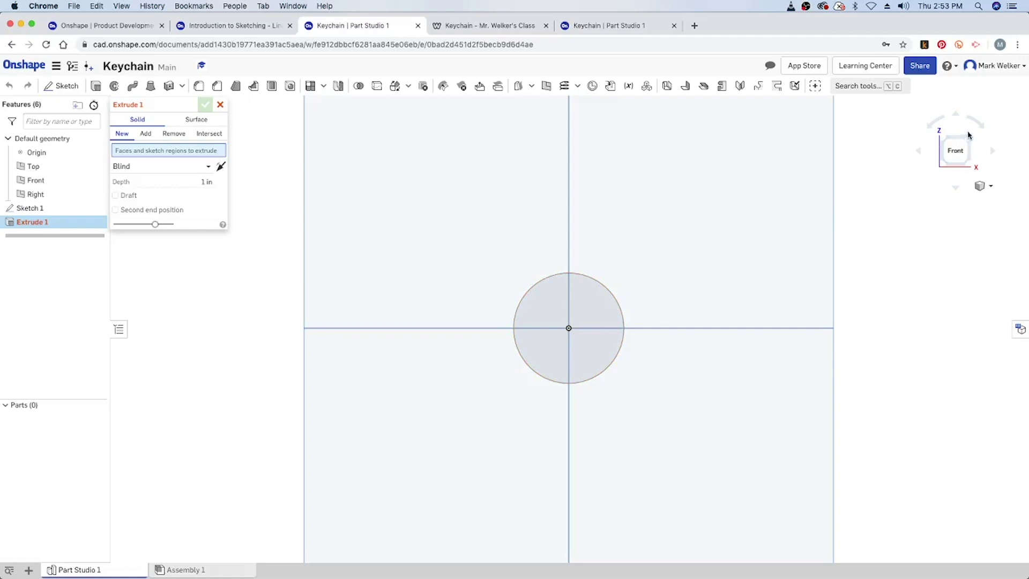
pyautogui.click(968, 142)
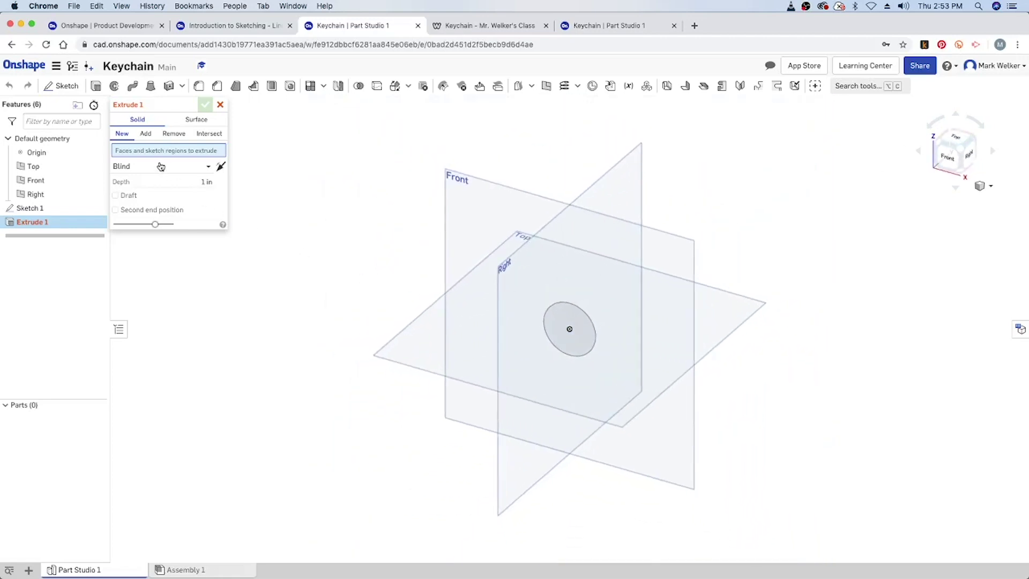
pyautogui.click(570, 318)
pyautogui.click(203, 192)
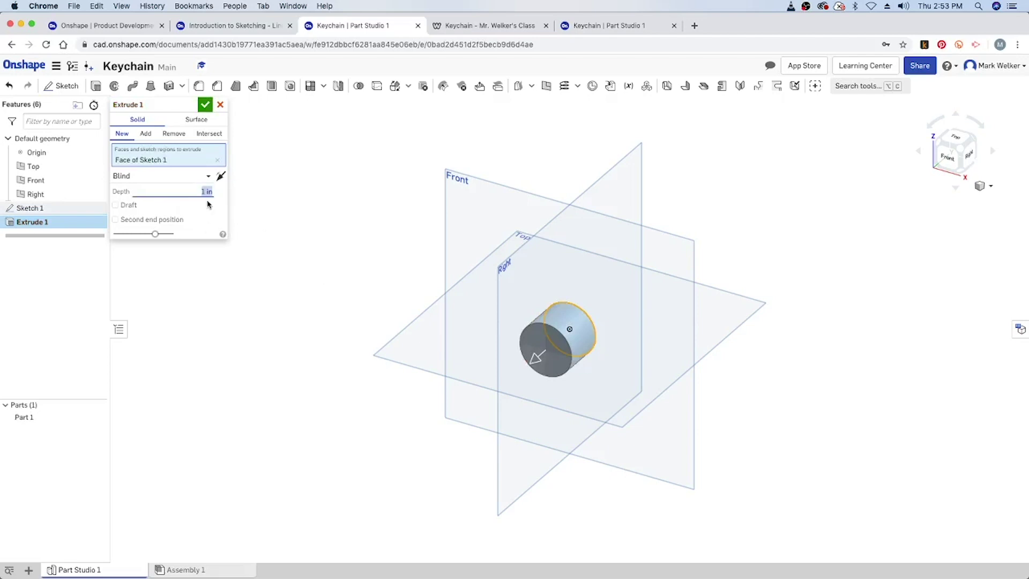
pyautogui.press('Left')
pyautogui.write('.')
pyautogui.press('Return')
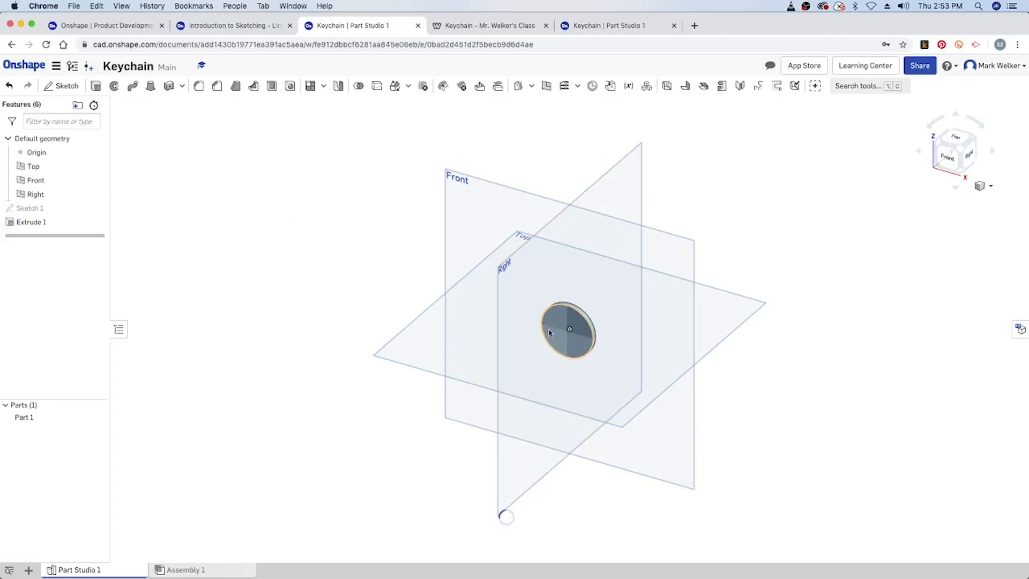
pyautogui.scroll(3, 552, 333)
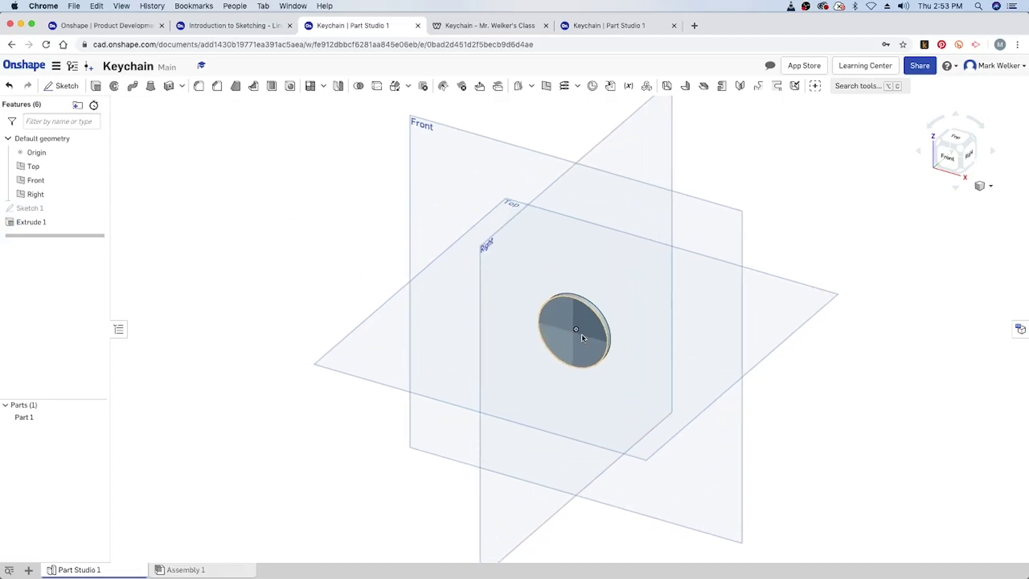
pyautogui.scroll(3, 583, 338)
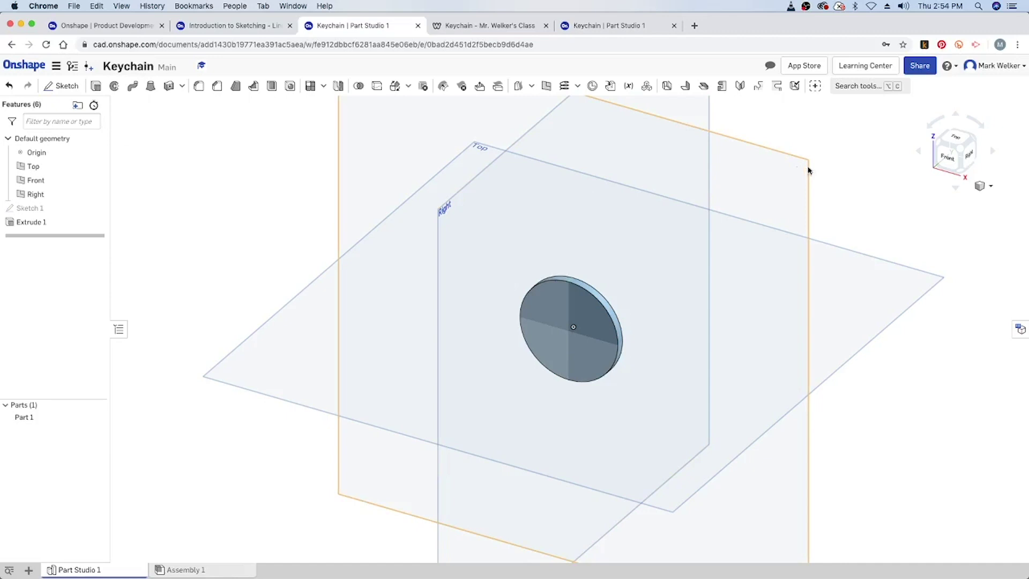
# Start a sketch on the disc's front face and project its outer edge into it.
pyautogui.click(62, 86)
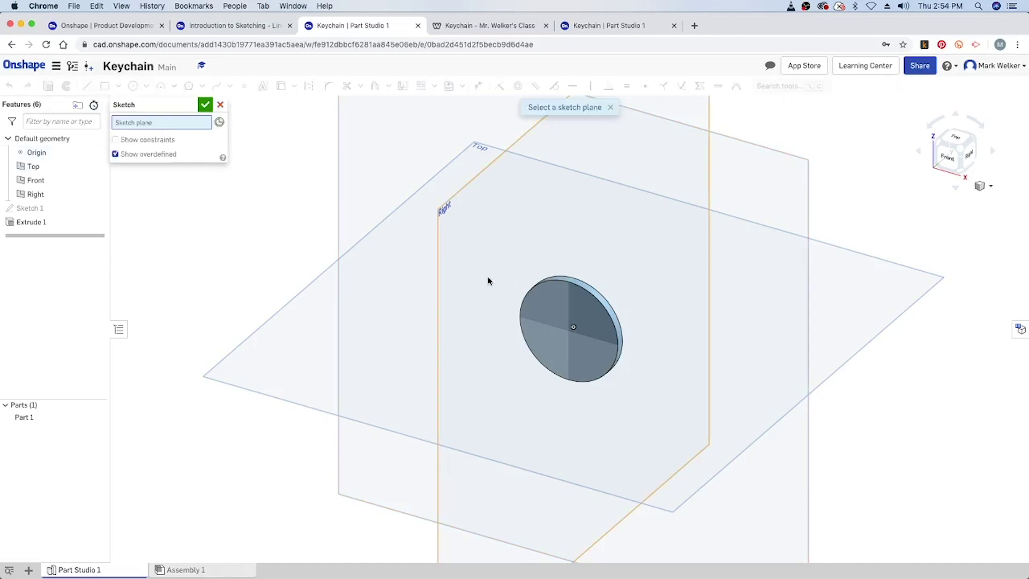
pyautogui.click(546, 305)
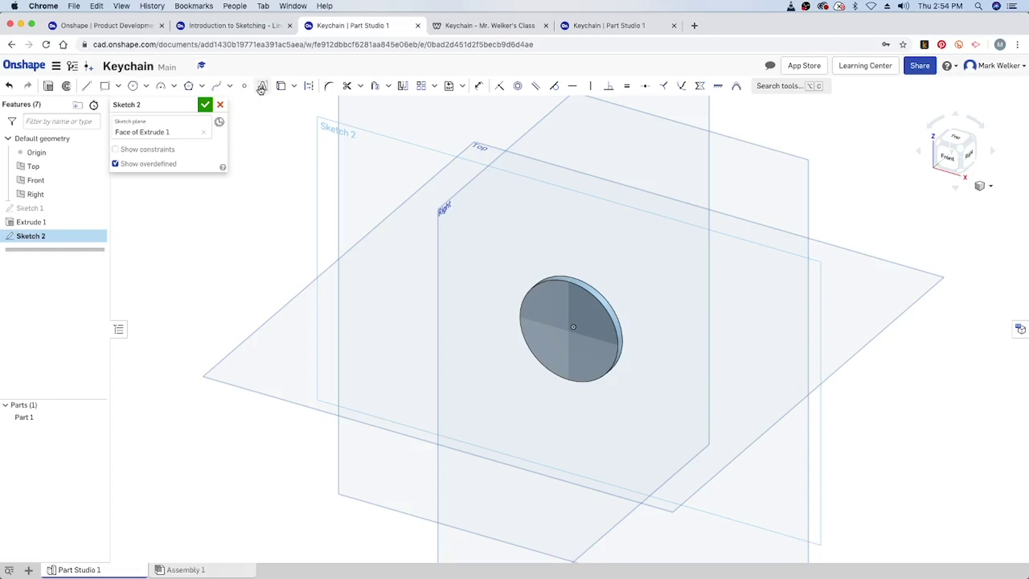
pyautogui.click(295, 87)
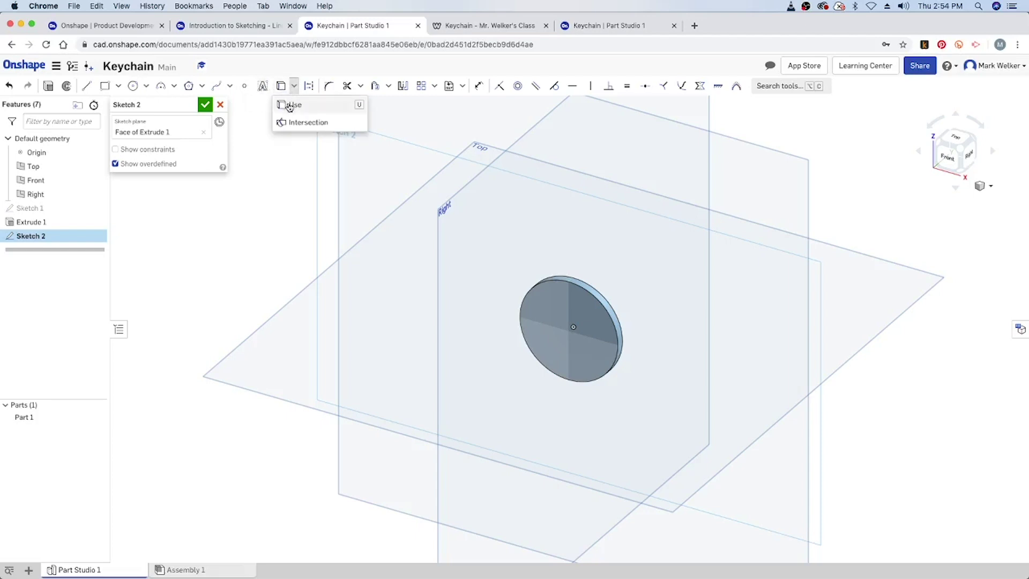
pyautogui.click(293, 104)
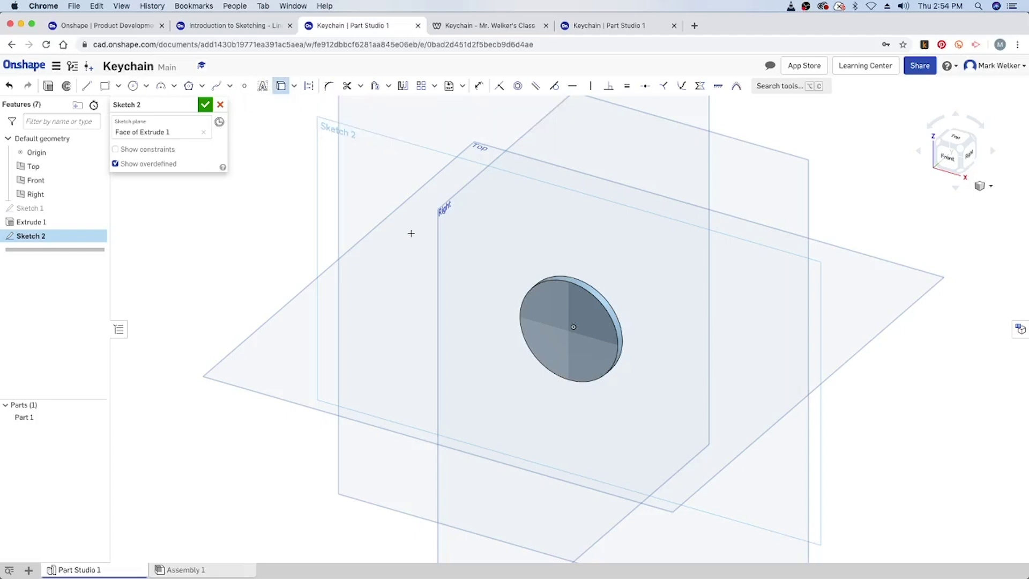
pyautogui.click(556, 282)
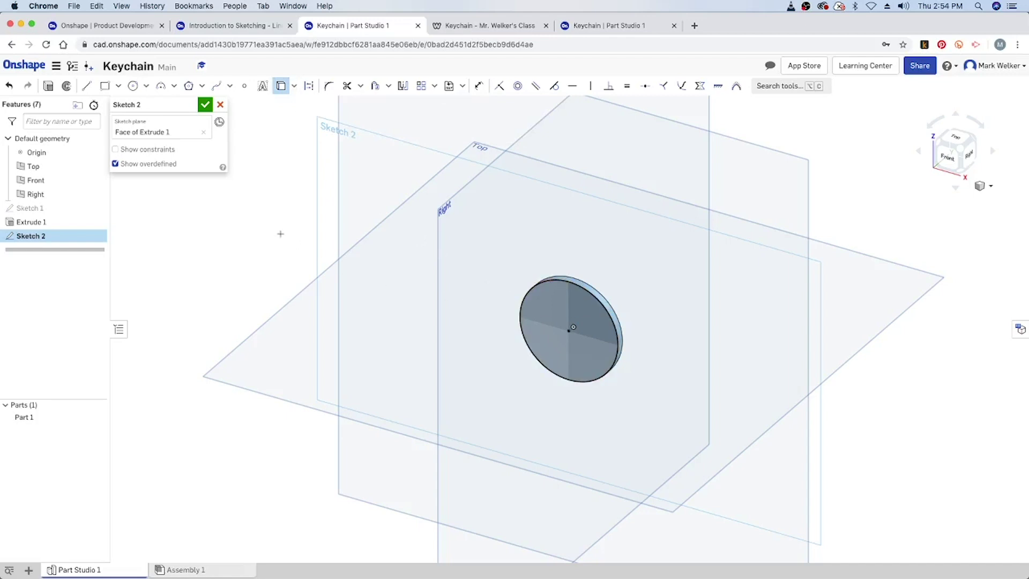
# Add a concentric 1.1-diameter circle at the disc centre and finish Sketch 2.
pyautogui.click(133, 86)
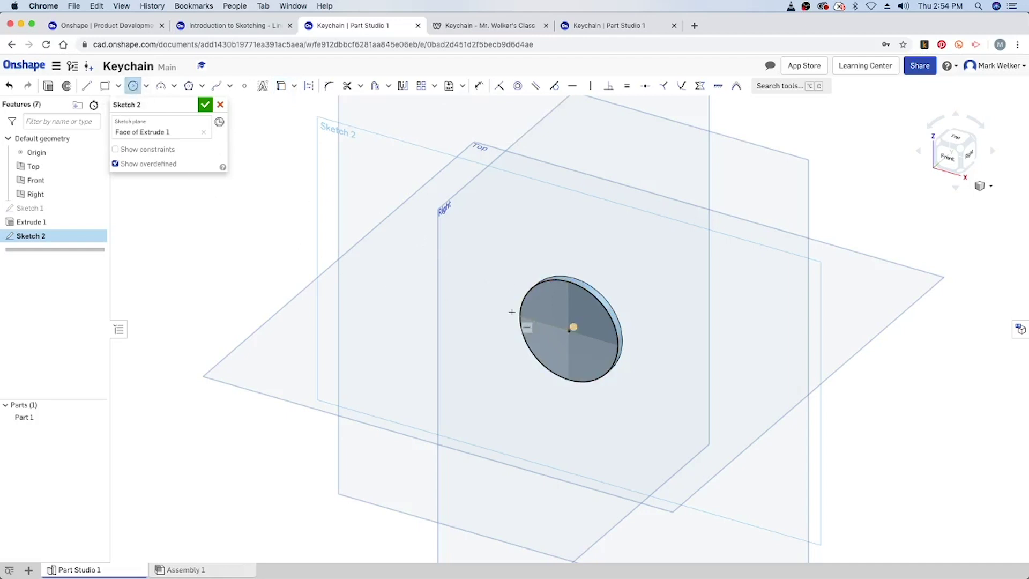
pyautogui.click(573, 327)
pyautogui.click(595, 309)
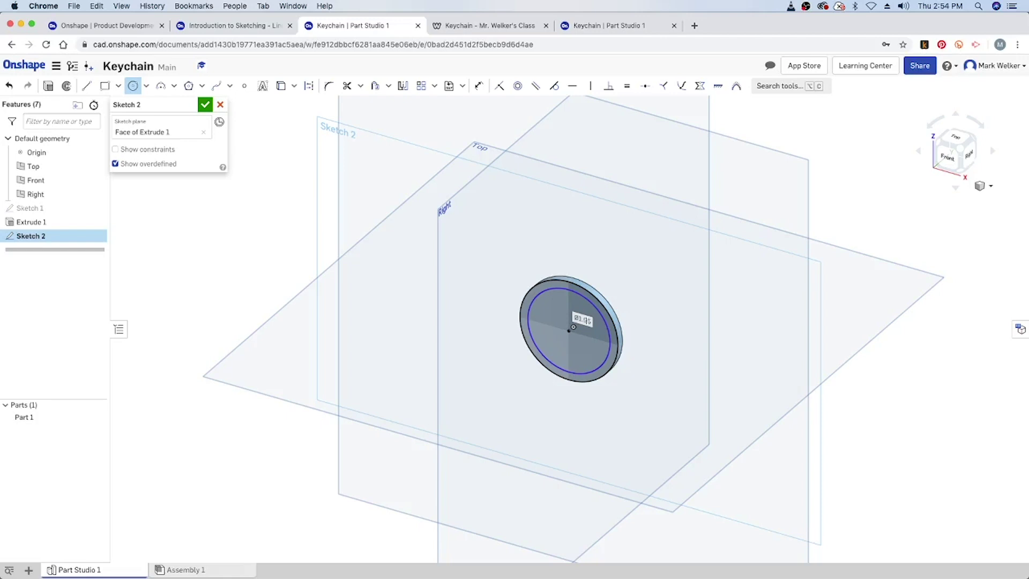
pyautogui.write('1.1')
pyautogui.press('Return')
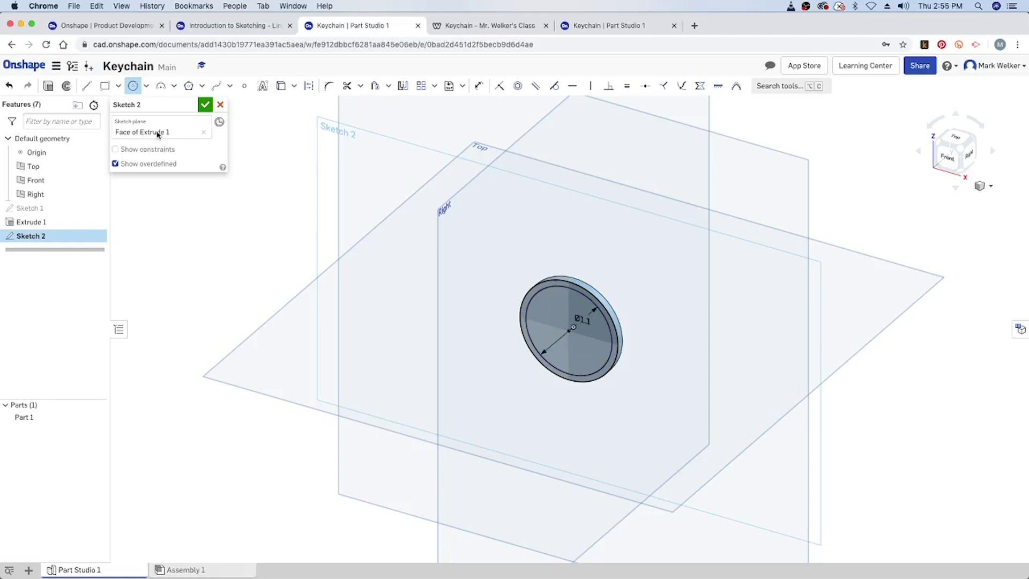
pyautogui.click(205, 105)
# Extrude the Sketch 2 rim region 0.05 in to form a raised rim.
pyautogui.click(96, 87)
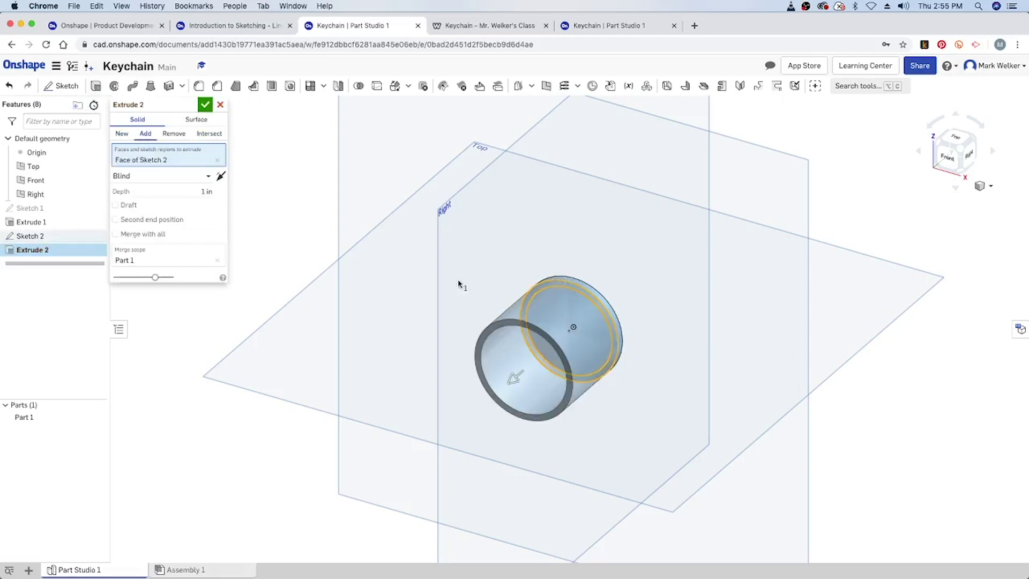
pyautogui.click(203, 193)
pyautogui.write('0.05')
pyautogui.press('Return')
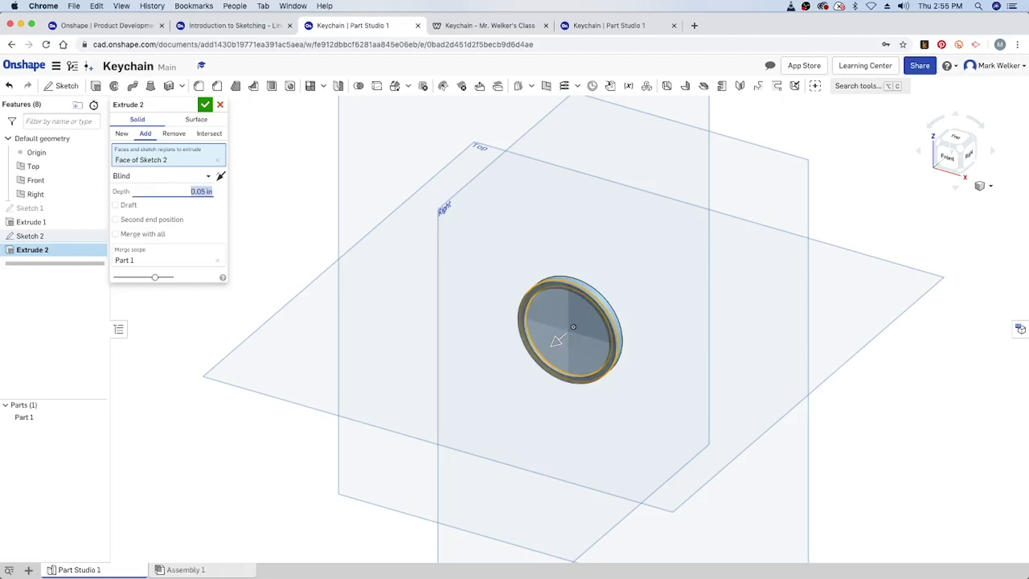
pyautogui.click(205, 104)
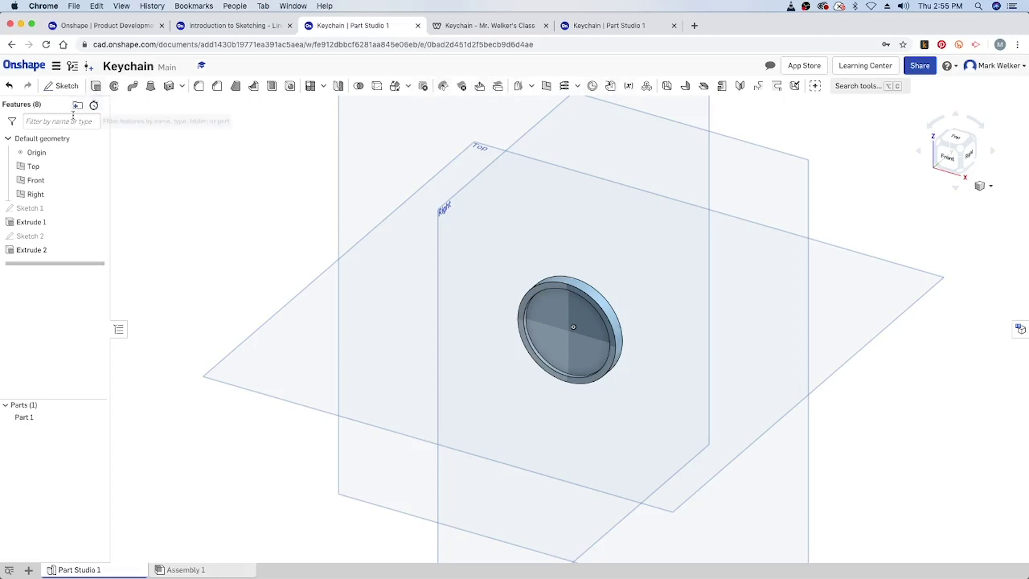
# Cancel the unintended extrusion started on the disc face.
pyautogui.click(96, 86)
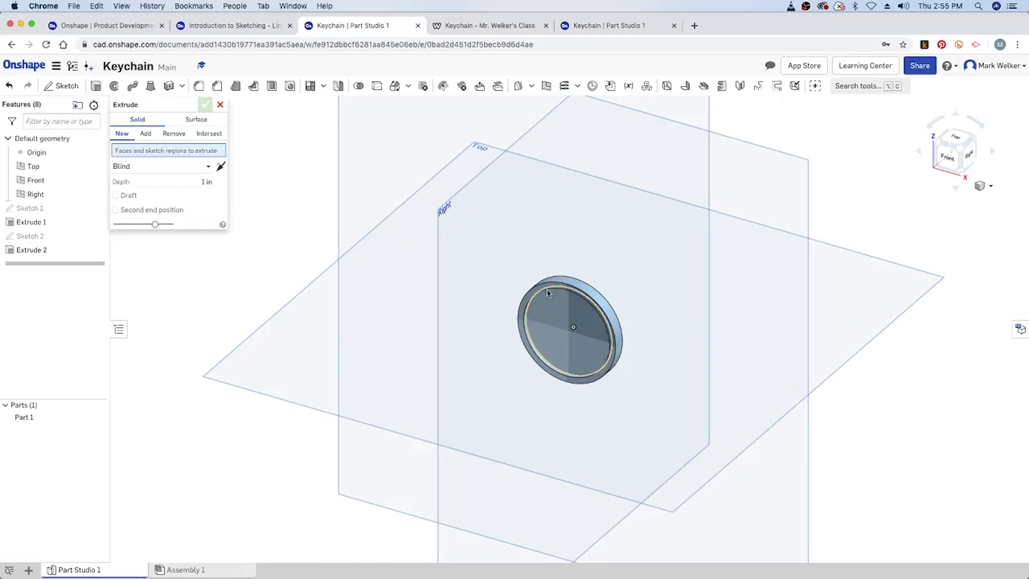
pyautogui.click(559, 308)
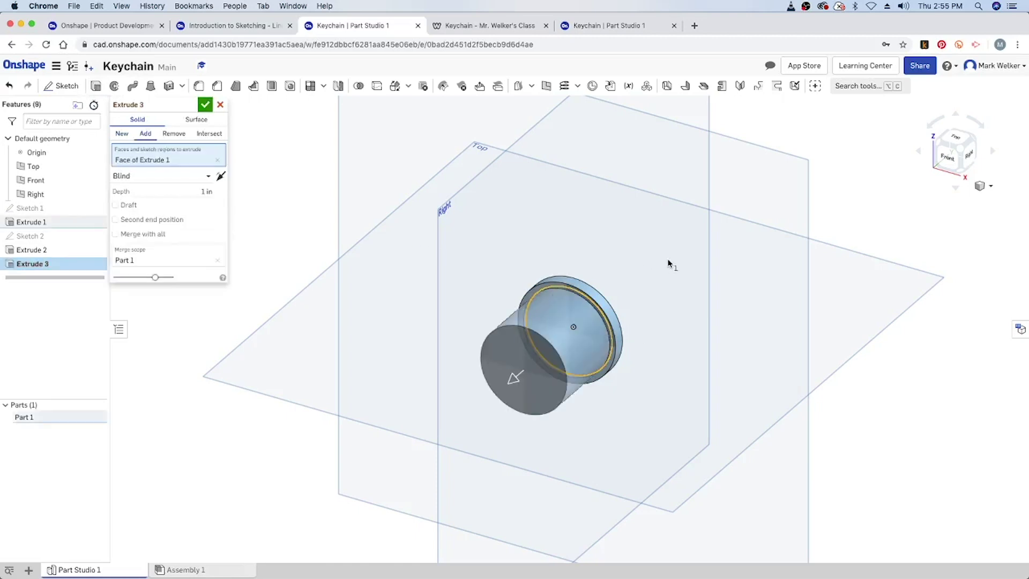
pyautogui.press('Escape')
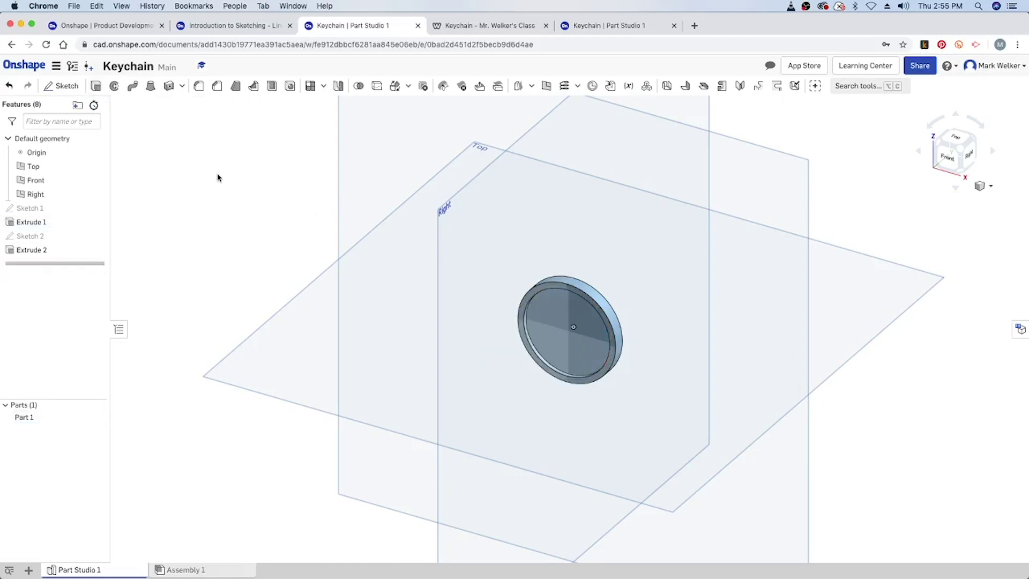
# Sketch a 0.125-diameter hole circle near the top of the disc face, viewed face-on.
pyautogui.click(62, 86)
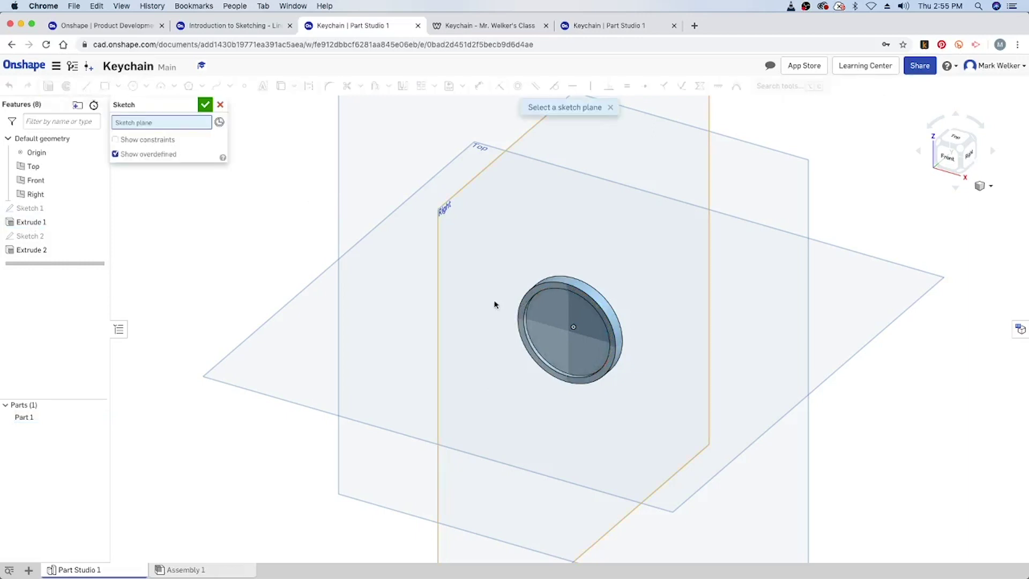
pyautogui.click(554, 319)
pyautogui.click(947, 160)
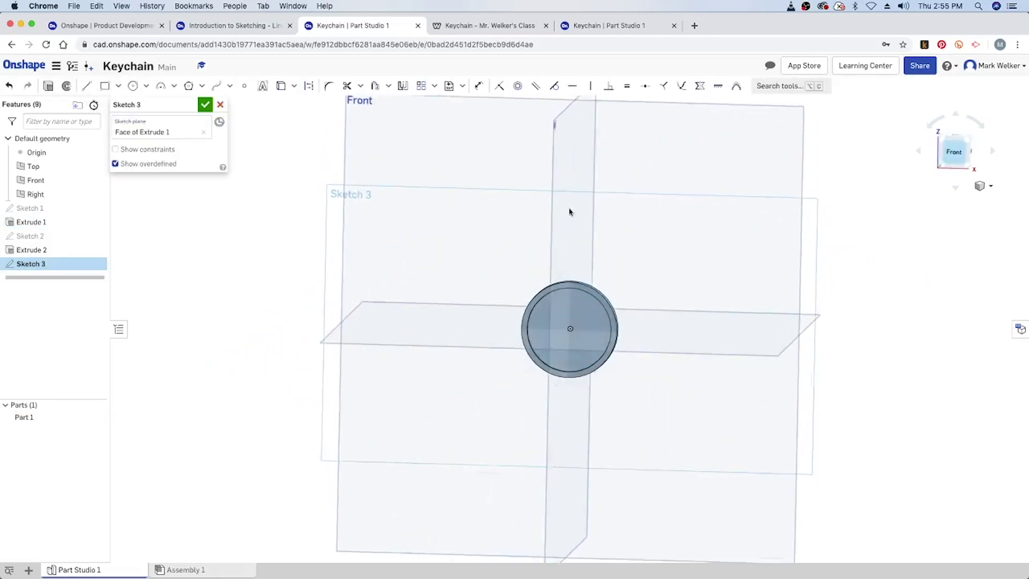
pyautogui.scroll(5, 572, 325)
pyautogui.scroll(-2, 571, 325)
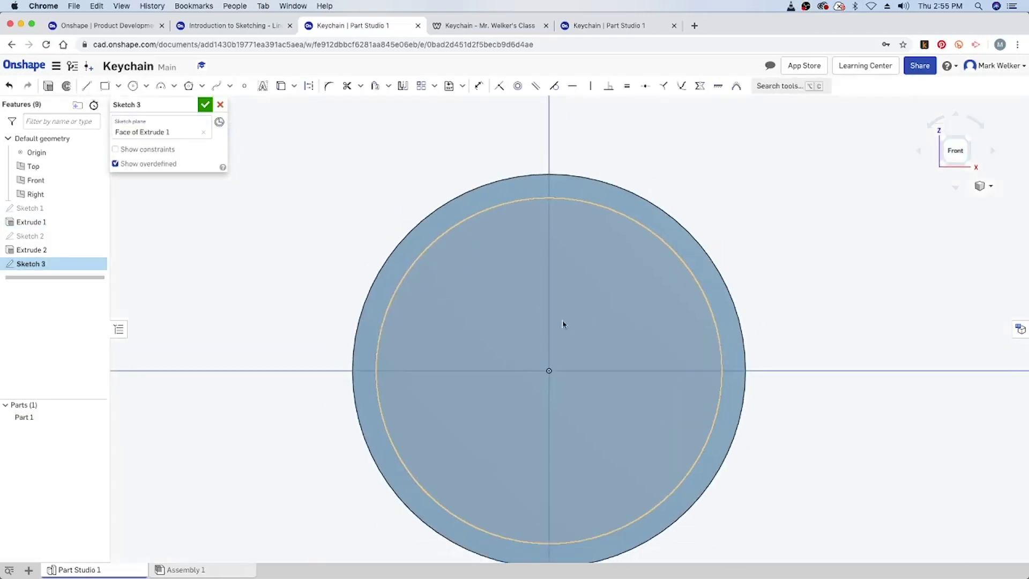
pyautogui.click(133, 85)
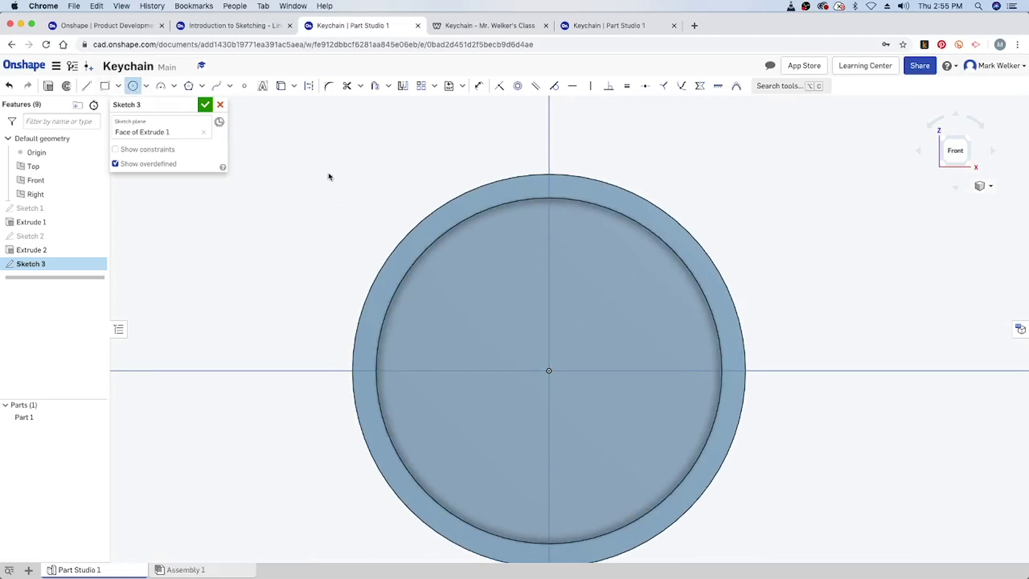
pyautogui.click(500, 237)
pyautogui.write('.12')
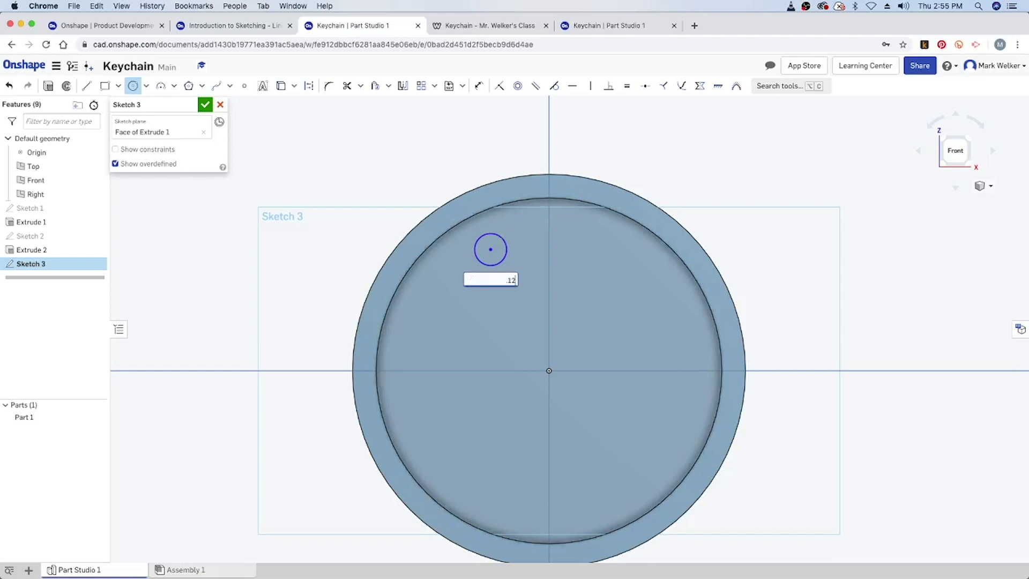
pyautogui.write('5')
pyautogui.press('Return')
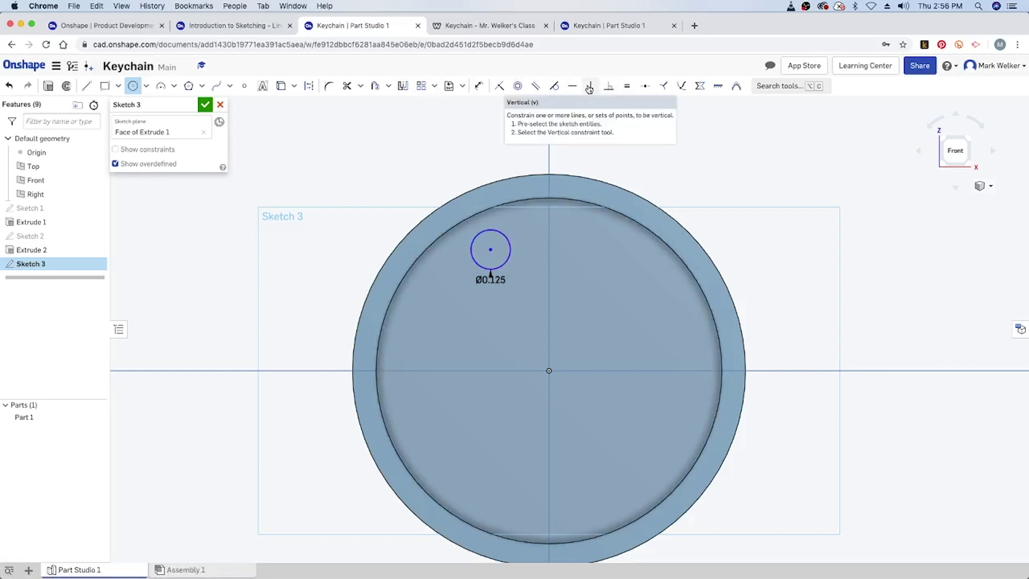
# Align the hole vertically with the origin and dimension it 0.175 from the disc edge.
pyautogui.click(590, 87)
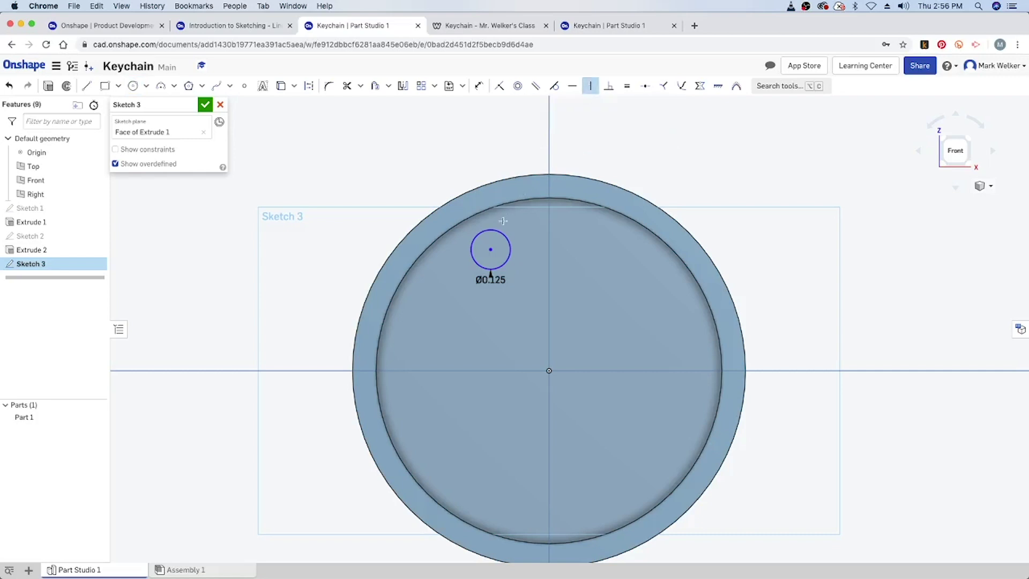
pyautogui.click(491, 249)
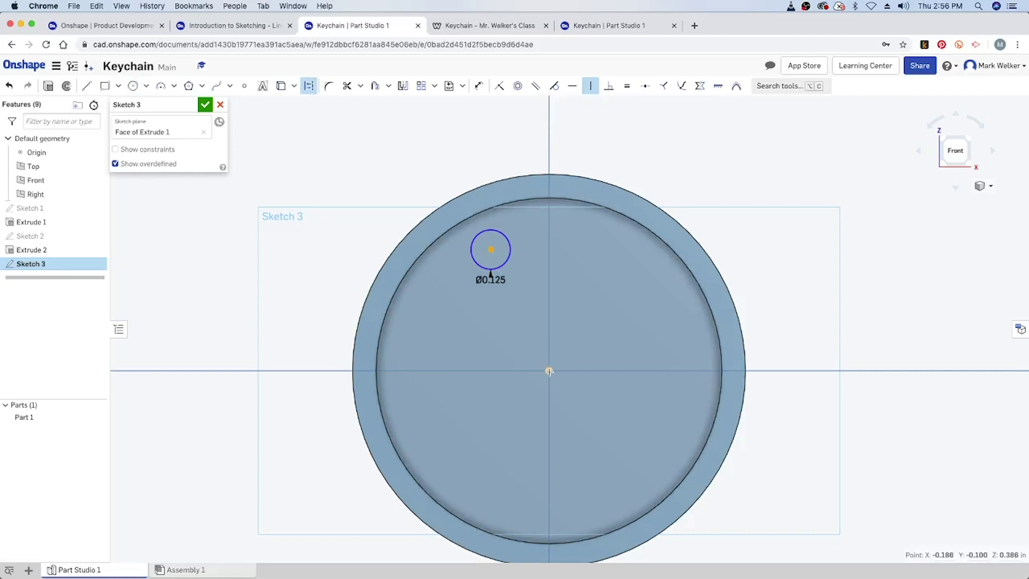
pyautogui.click(549, 371)
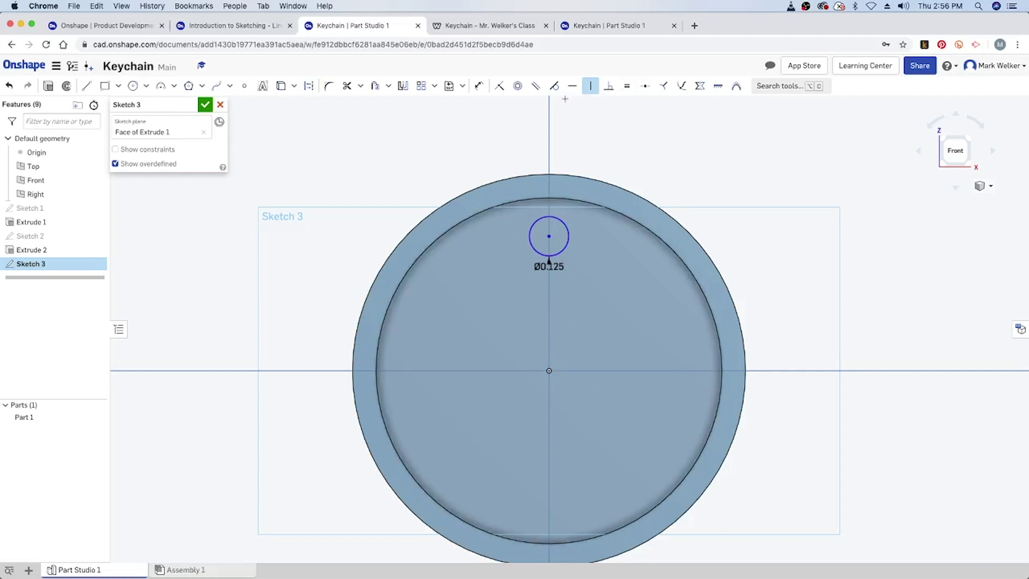
pyautogui.click(478, 86)
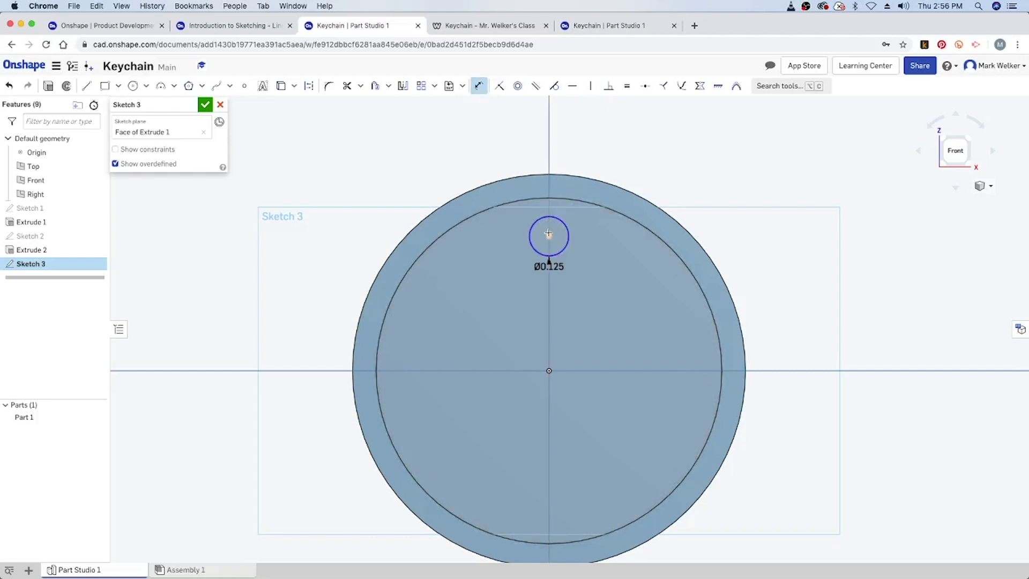
pyautogui.click(550, 175)
pyautogui.click(598, 217)
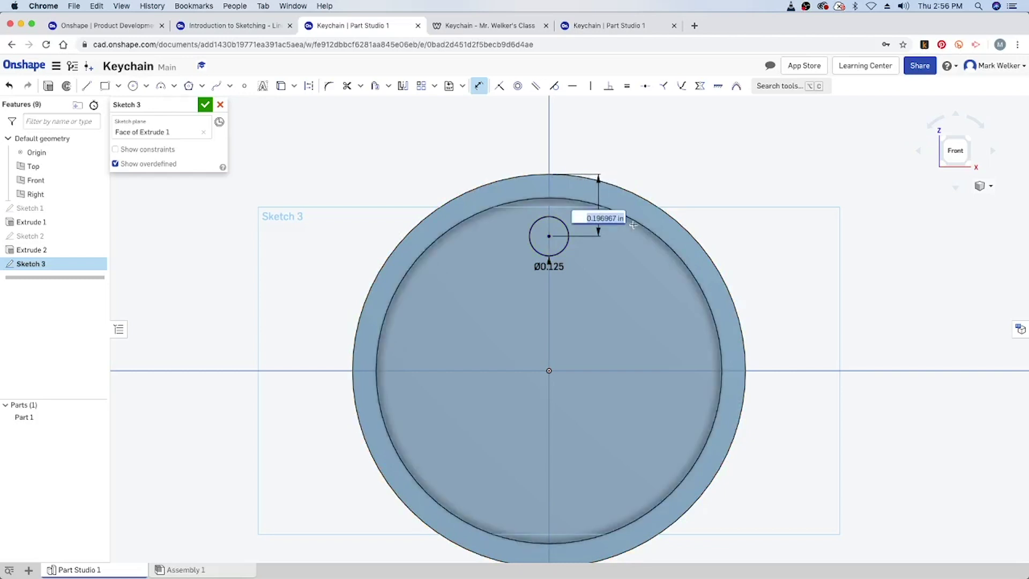
pyautogui.press('BackSpace')
pyautogui.press('Return')
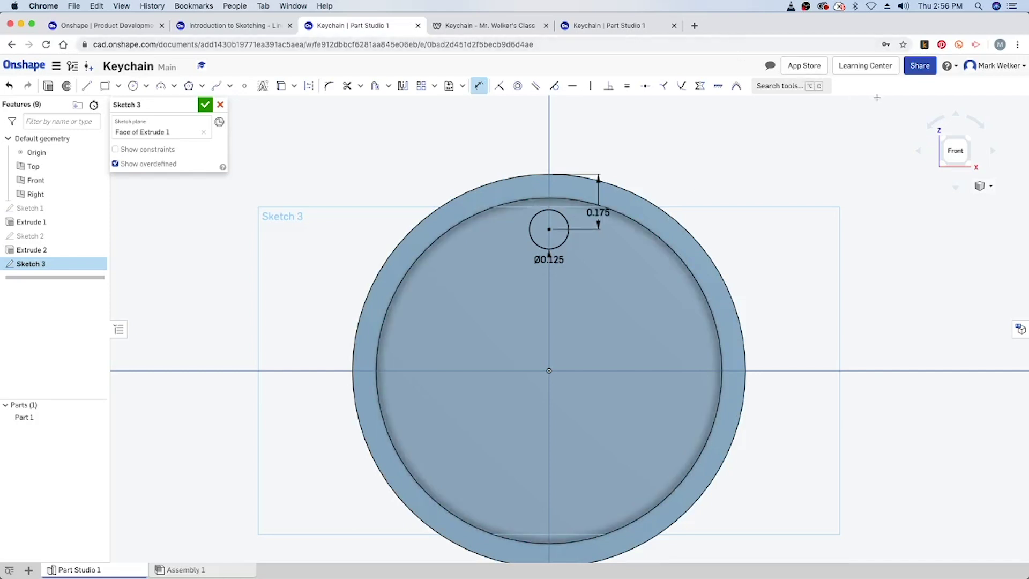
# Close Sketch 3, then extrude-remove the small circle Through all to form the key-ring hole.
pyautogui.click(204, 104)
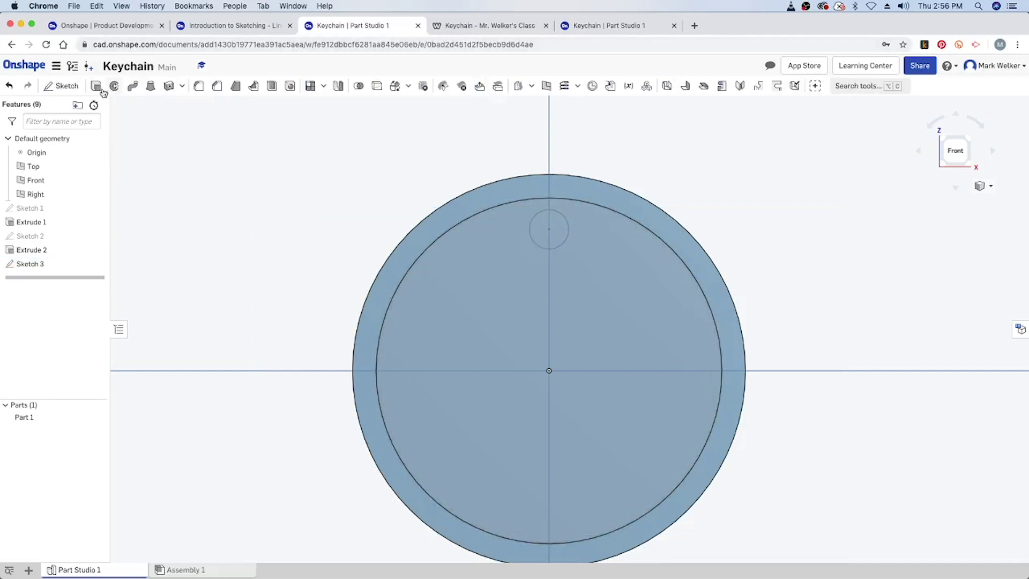
pyautogui.click(95, 88)
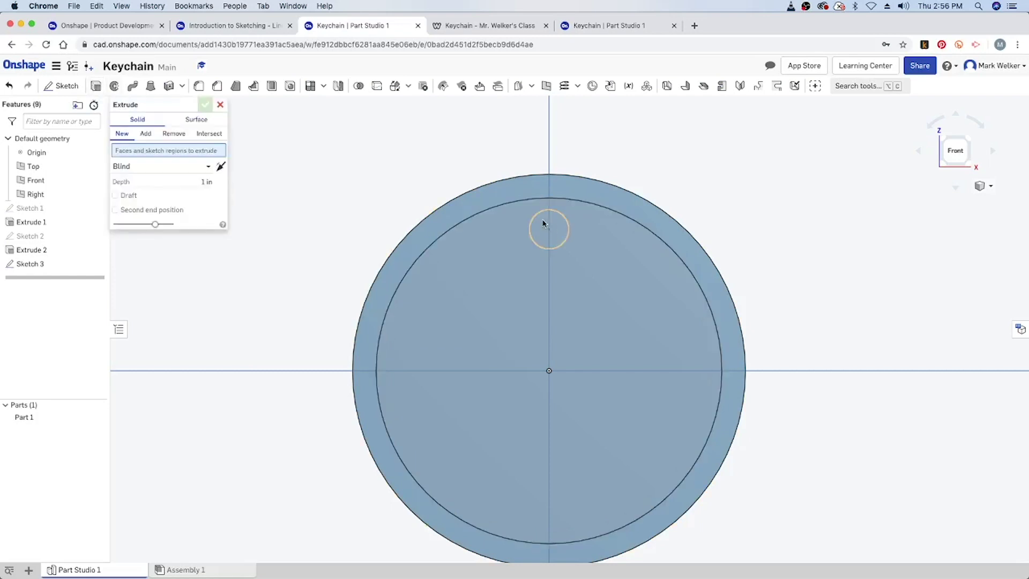
pyautogui.click(546, 226)
pyautogui.click(967, 140)
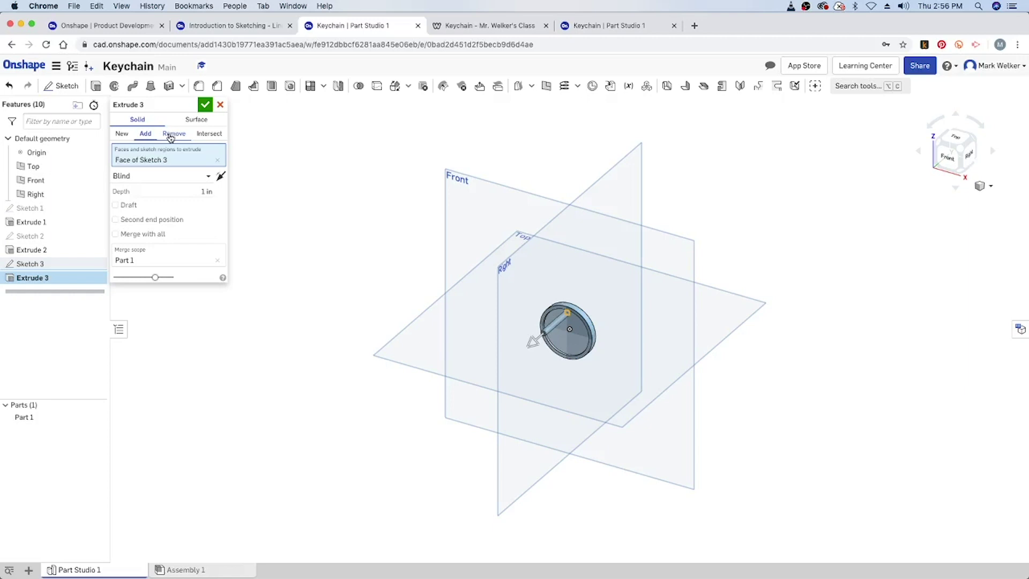
pyautogui.click(172, 133)
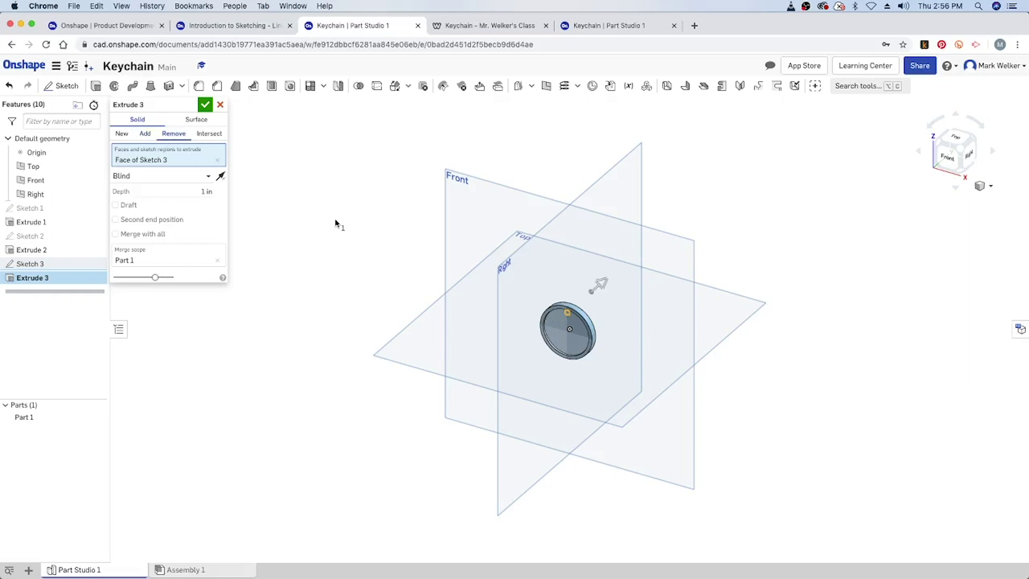
pyautogui.scroll(5, 544, 332)
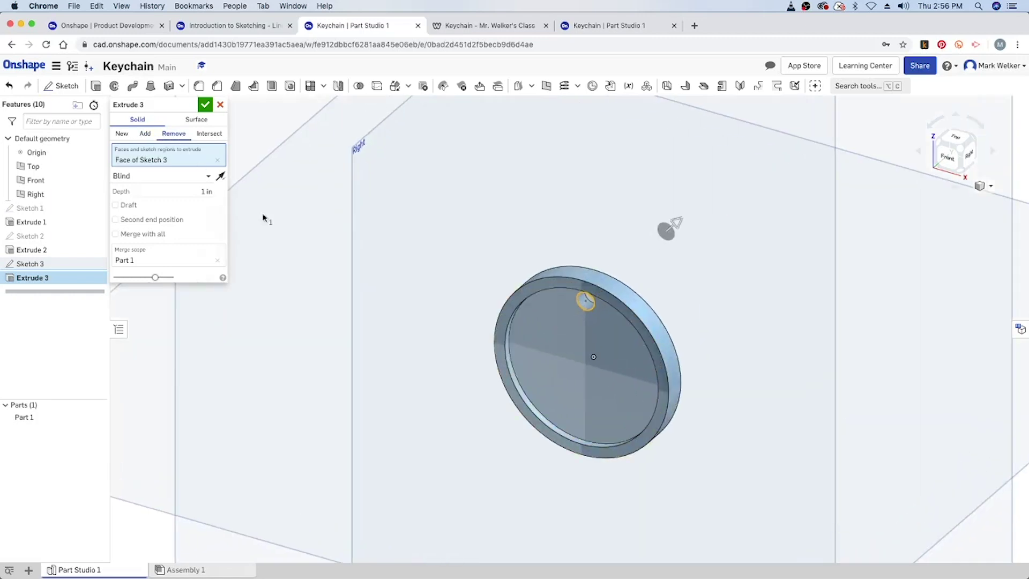
pyautogui.click(142, 176)
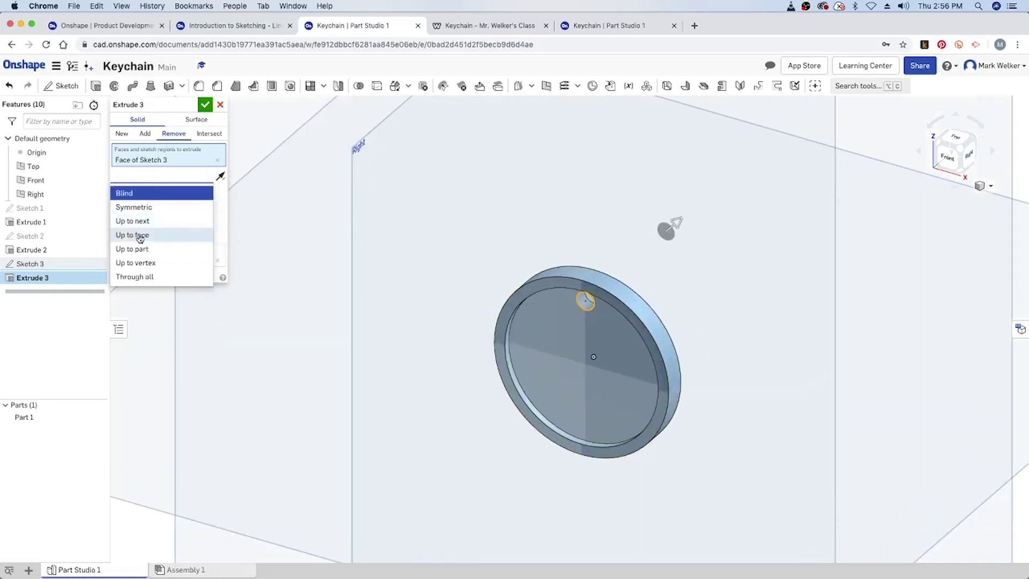
pyautogui.click(152, 277)
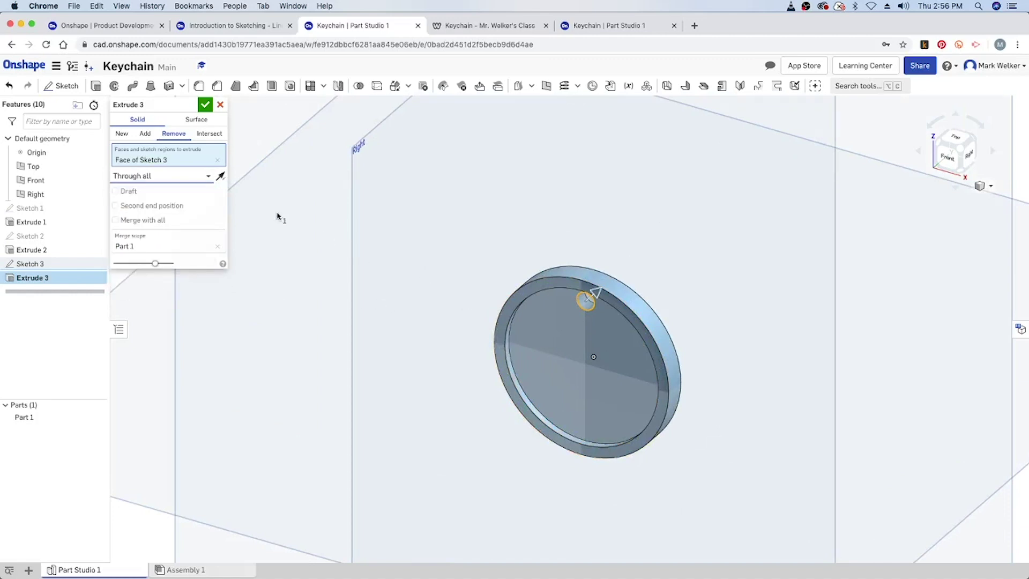
pyautogui.click(188, 179)
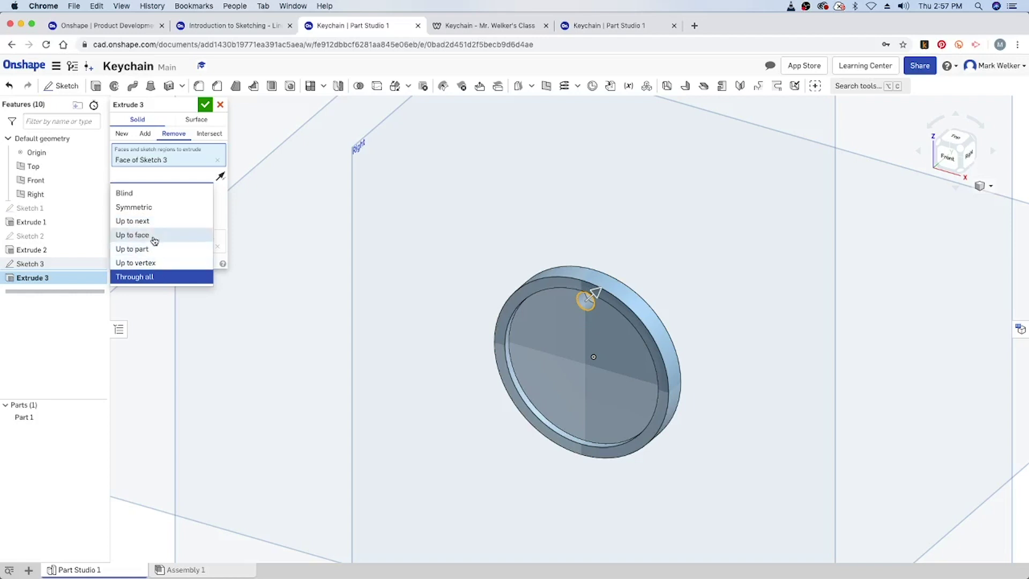
pyautogui.click(144, 278)
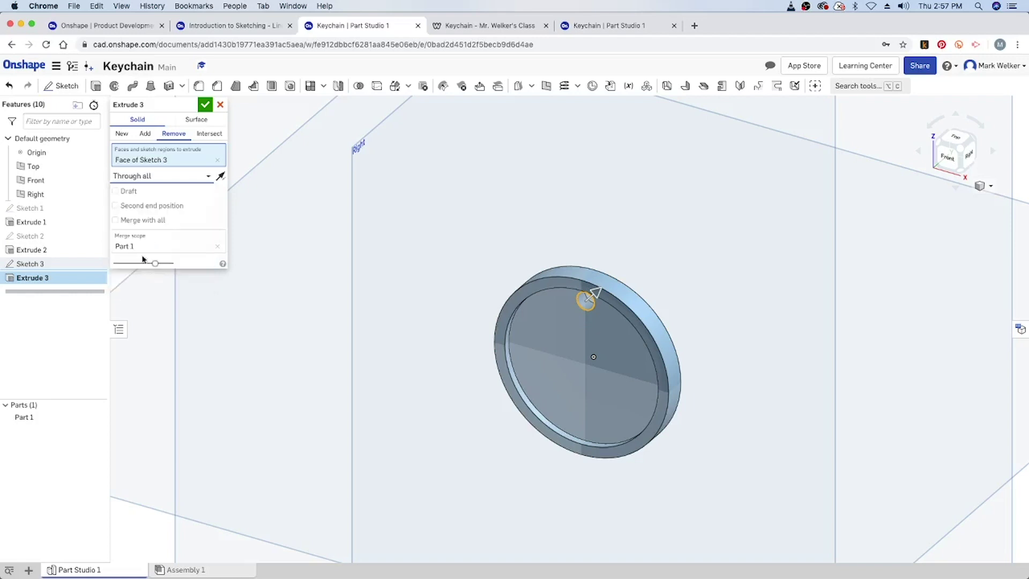
pyautogui.click(205, 104)
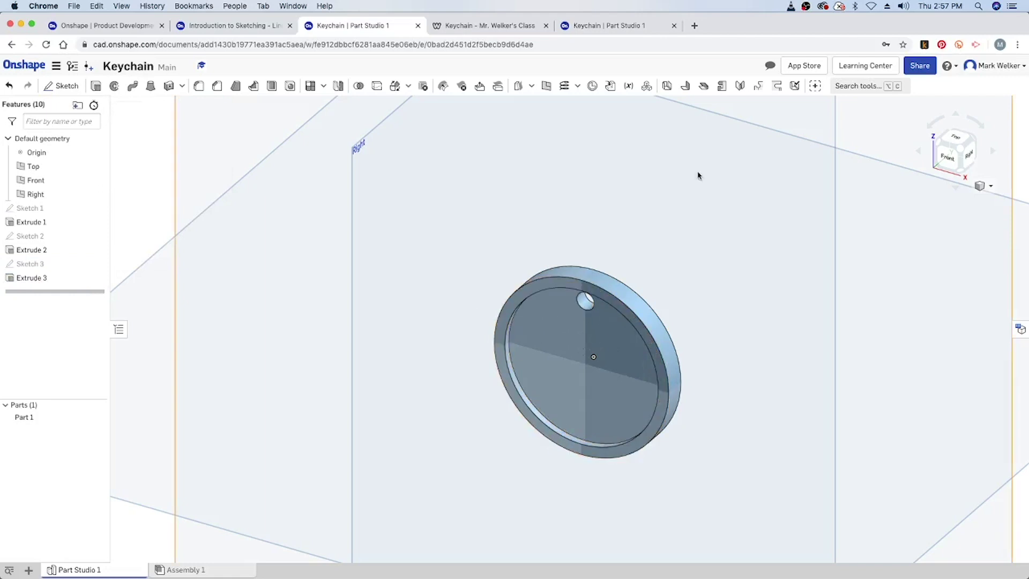
# Start a sketch on the disc's front face in Front view and bring in the inner rim edge.
pyautogui.click(53, 86)
pyautogui.click(542, 345)
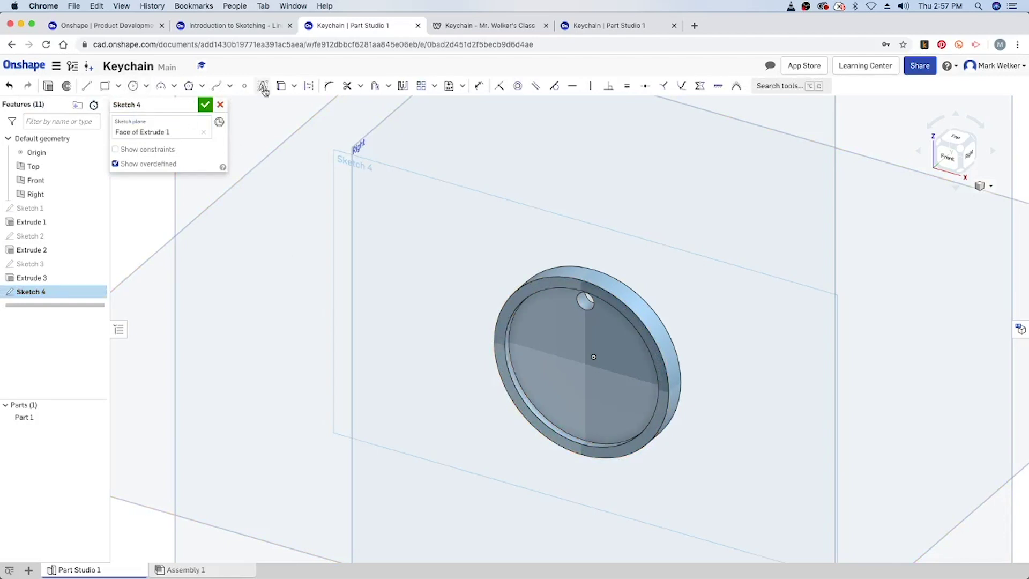
pyautogui.click(947, 157)
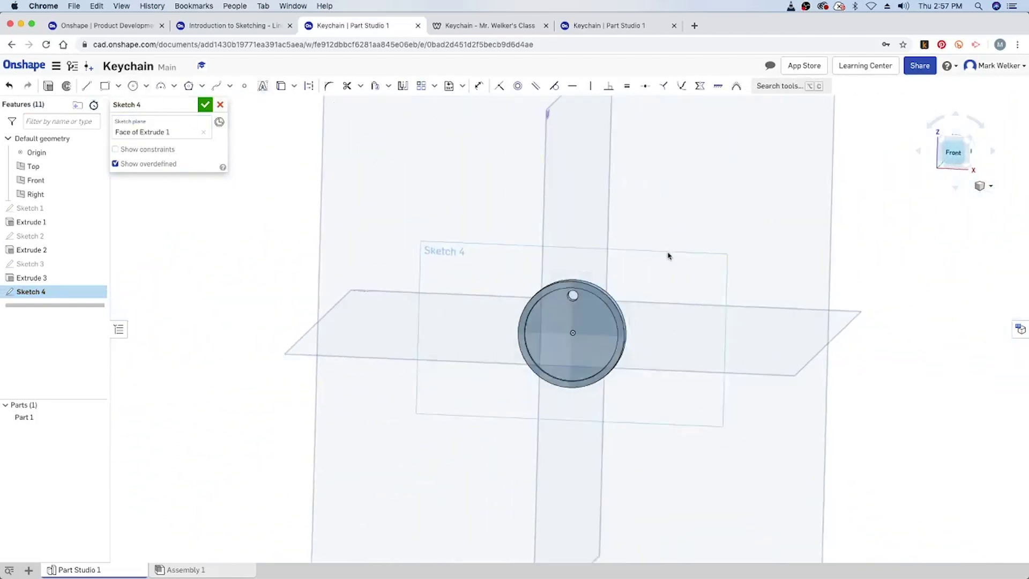
pyautogui.click(263, 86)
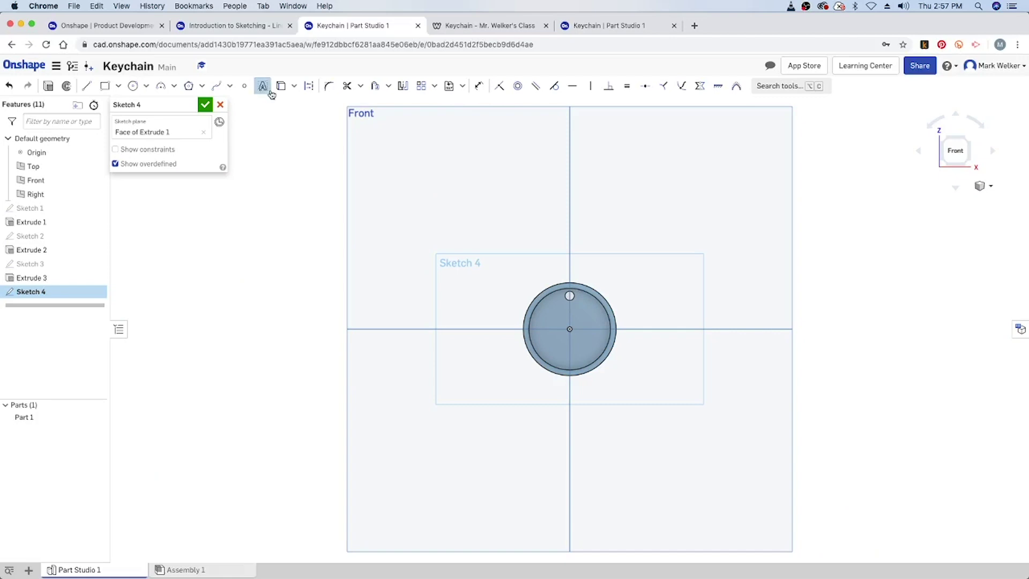
pyautogui.click(532, 336)
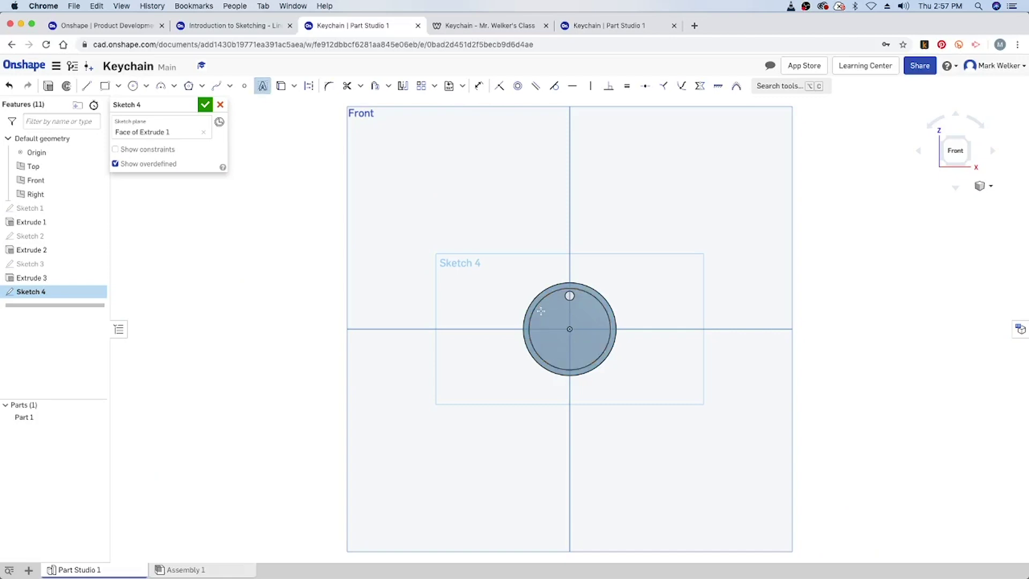
# Add two-line text 'OnShape' / 'Keychain' on the disc face and finish the sketch.
pyautogui.click(604, 351)
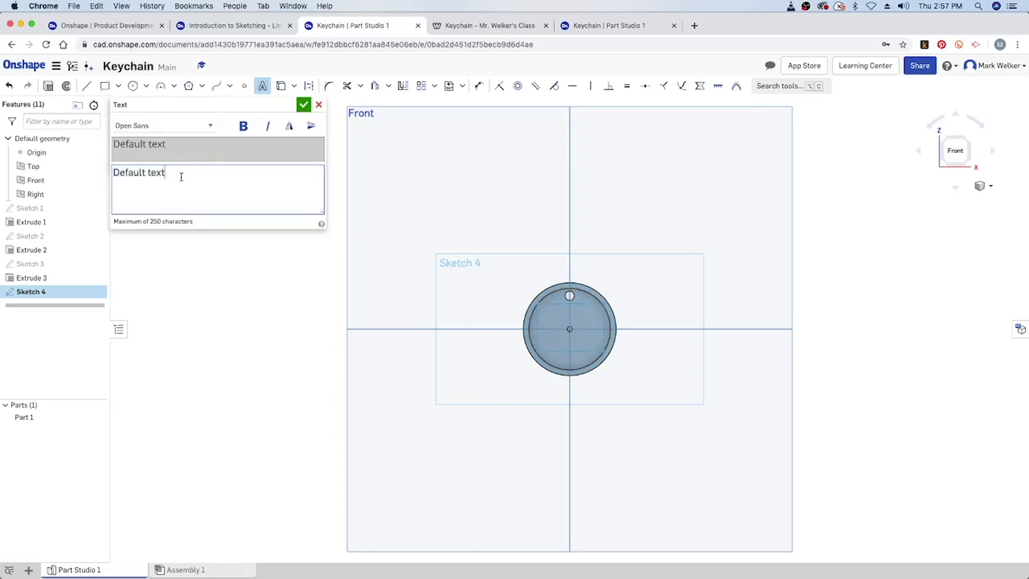
pyautogui.write('OnS')
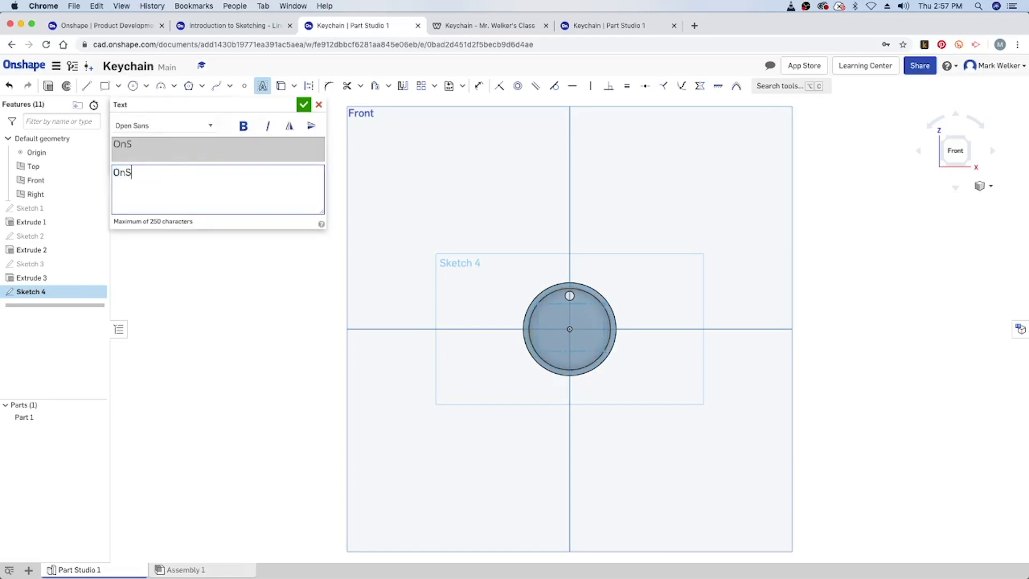
pyautogui.write('hape')
pyautogui.press('Return')
pyautogui.write('Keychain')
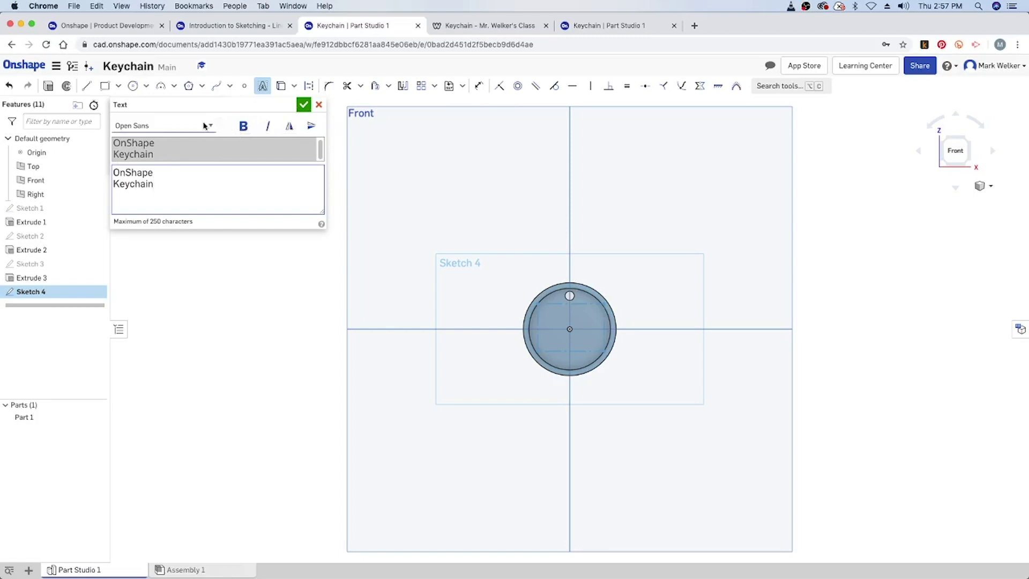
pyautogui.click(304, 104)
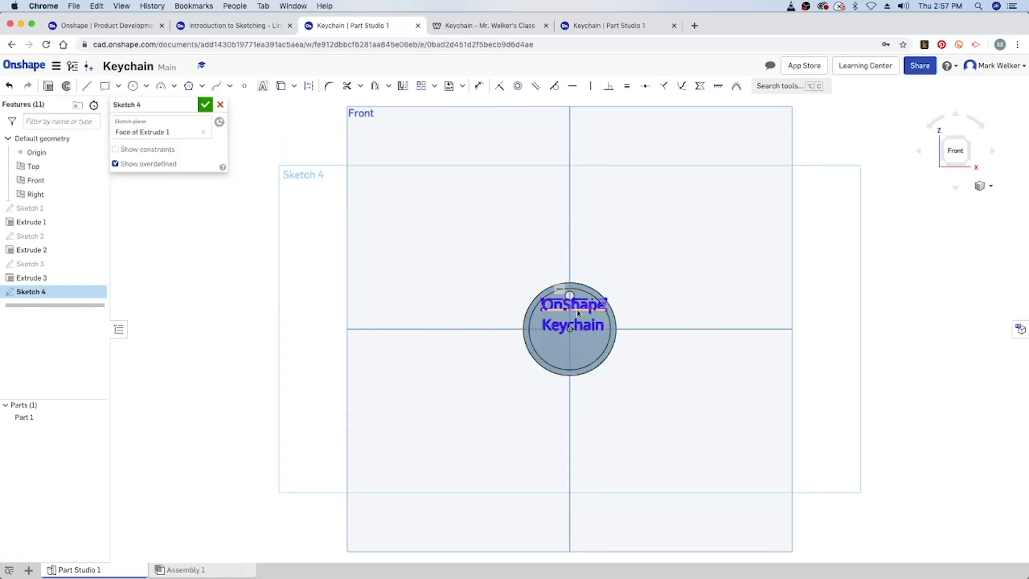
pyautogui.scroll(5, 579, 321)
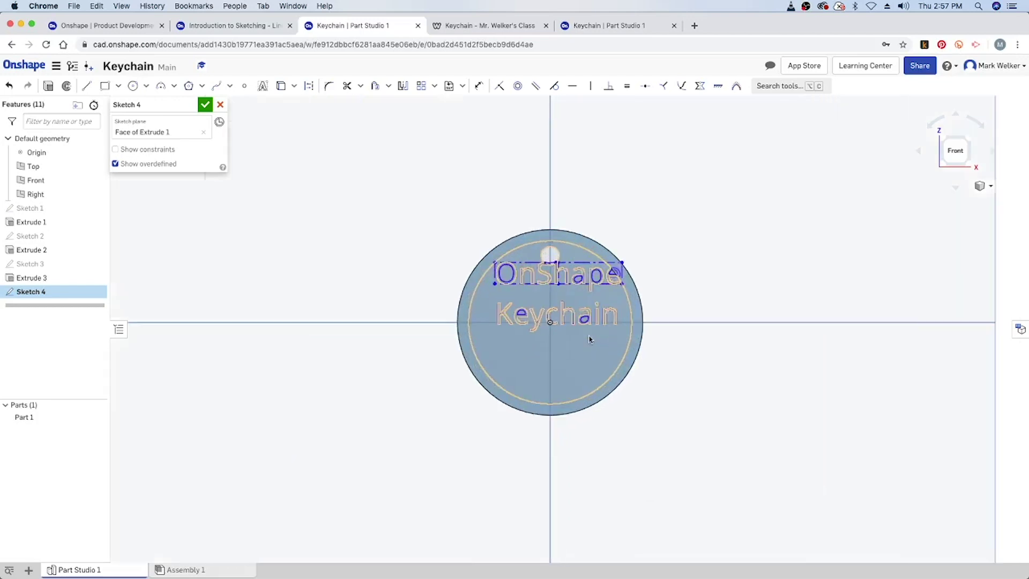
pyautogui.scroll(3, 589, 339)
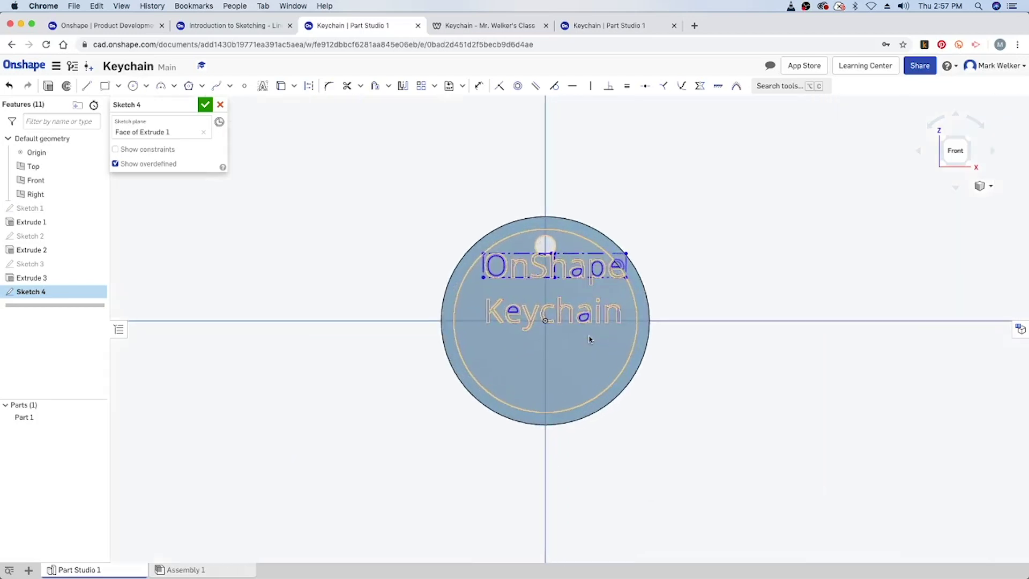
pyautogui.click(205, 105)
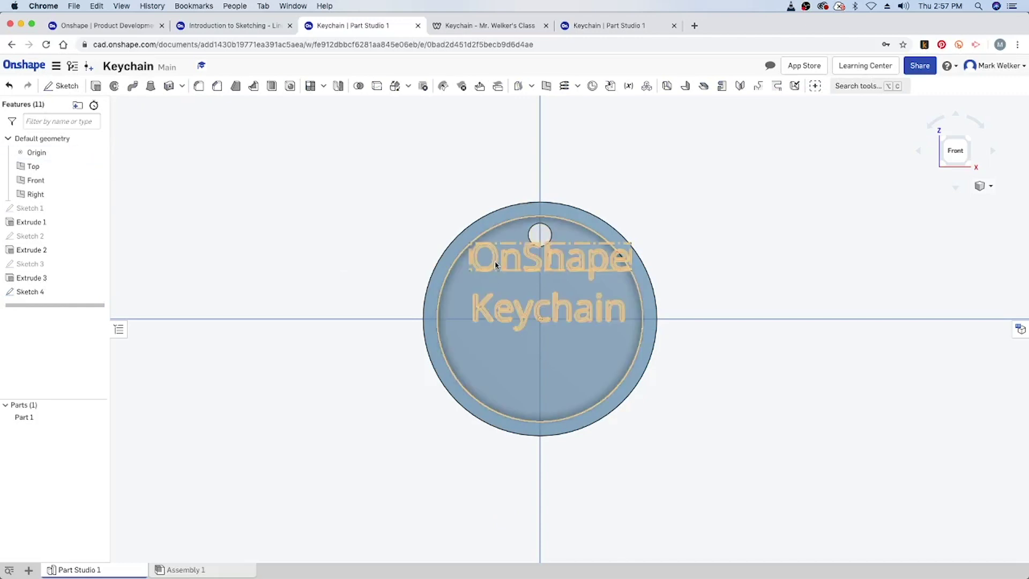
# Box-select the text sketch, then select and deselect the Front plane.
pyautogui.moveTo(494, 261); pyautogui.dragTo(519, 334)
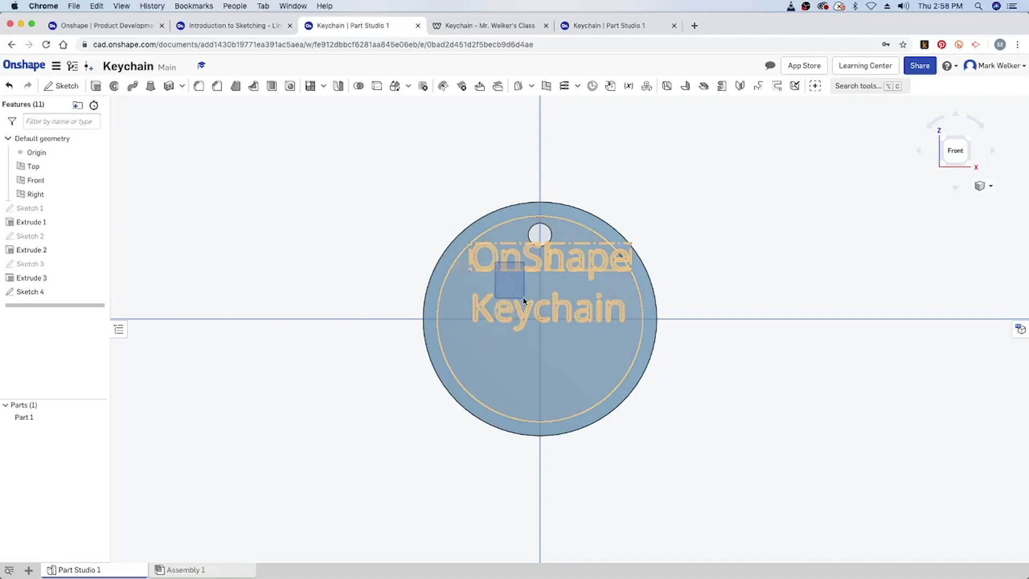
pyautogui.click(405, 246)
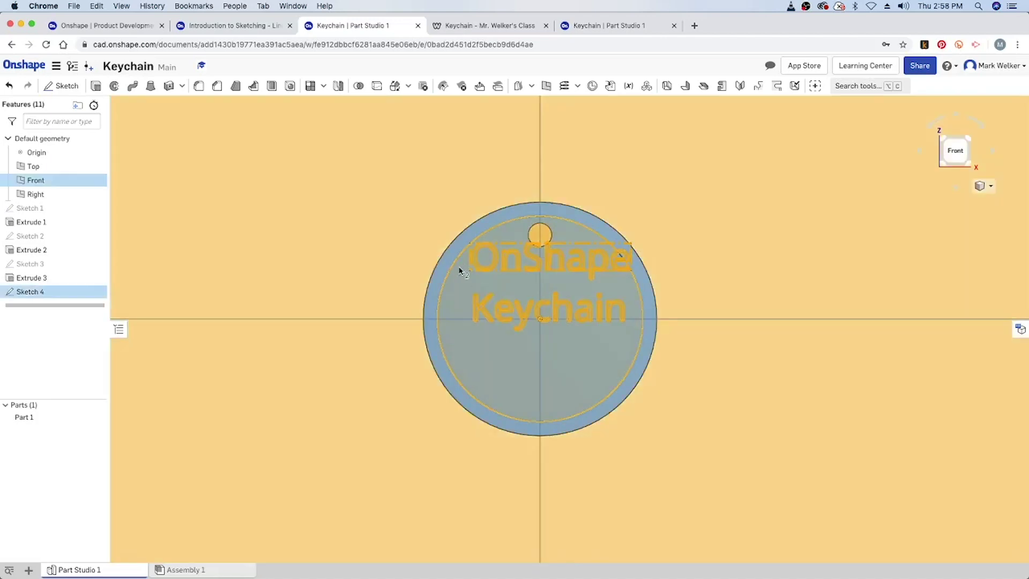
pyautogui.click(392, 241)
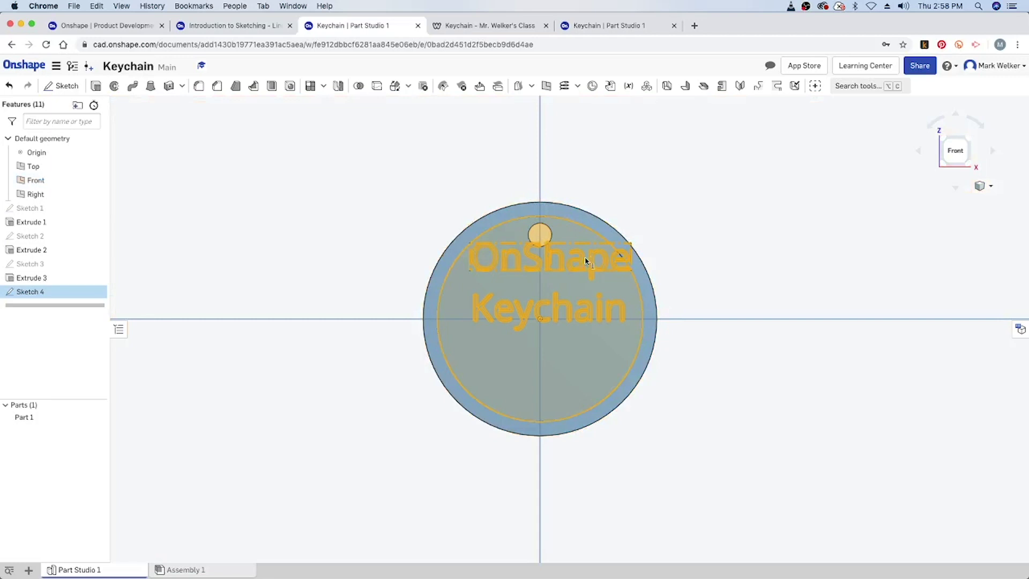
pyautogui.click(646, 256)
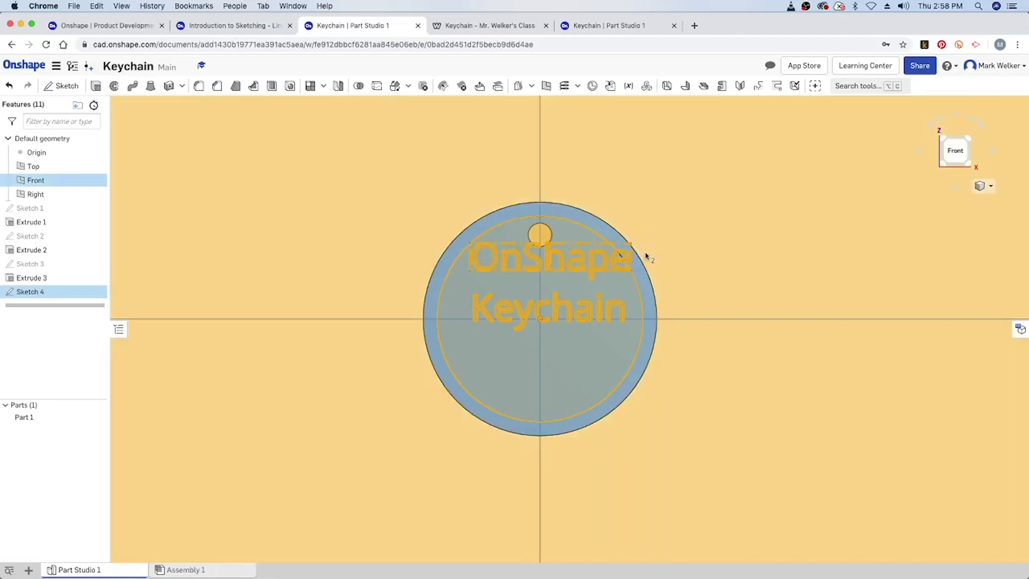
pyautogui.click(671, 236)
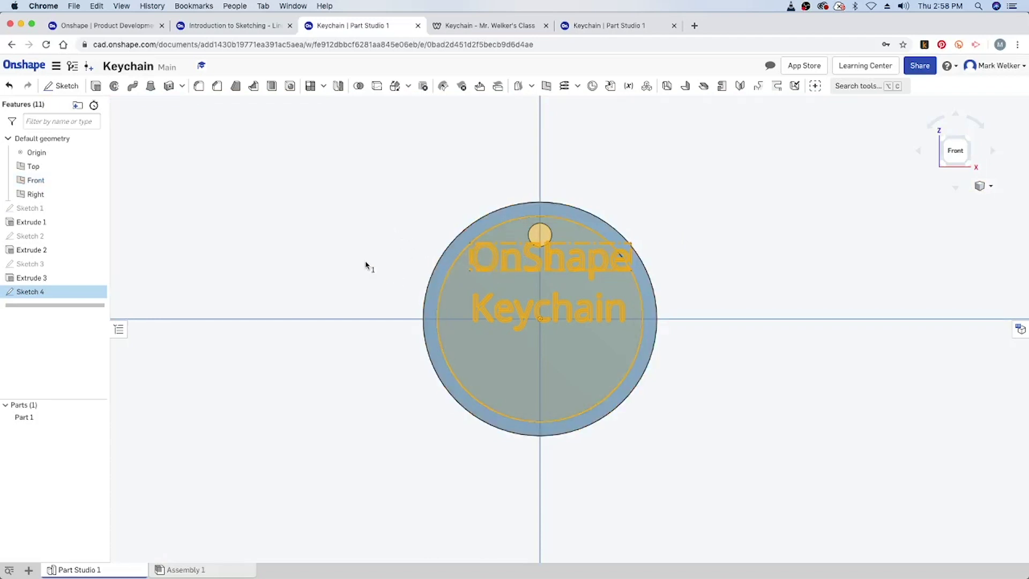
# Reopen the text sketch and resize the text box from its corners.
pyautogui.doubleClick(59, 293)
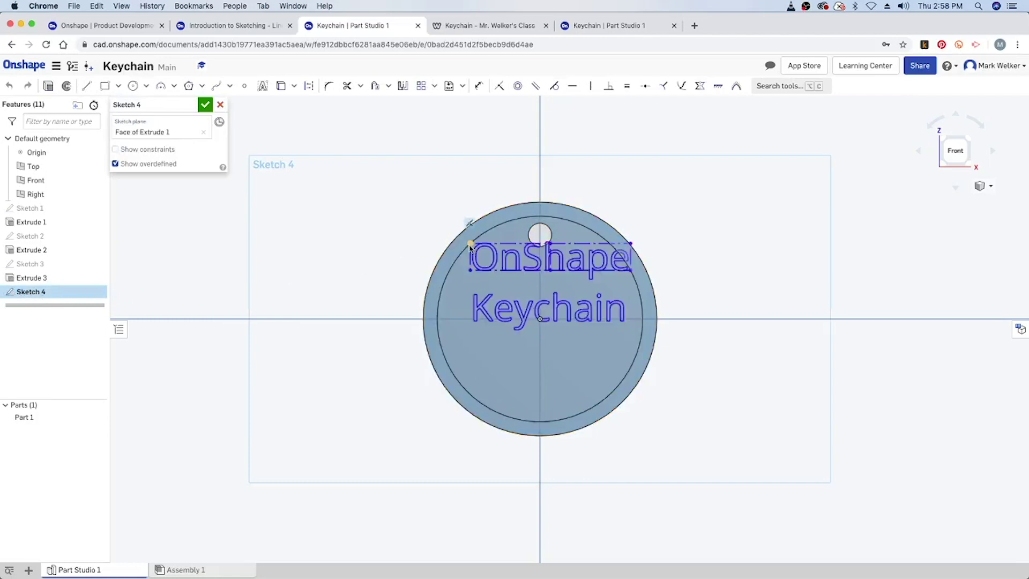
pyautogui.moveTo(470, 247); pyautogui.dragTo(473, 270)
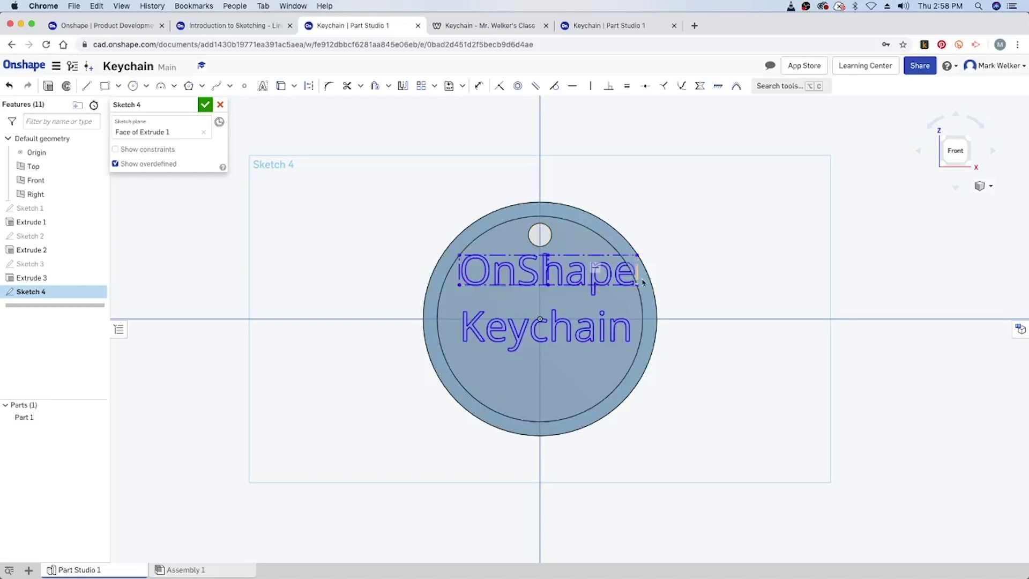
pyautogui.moveTo(638, 259)
pyautogui.mouseDown()
pyautogui.moveTo(626, 267)
pyautogui.moveTo(638, 271)
pyautogui.mouseUp()
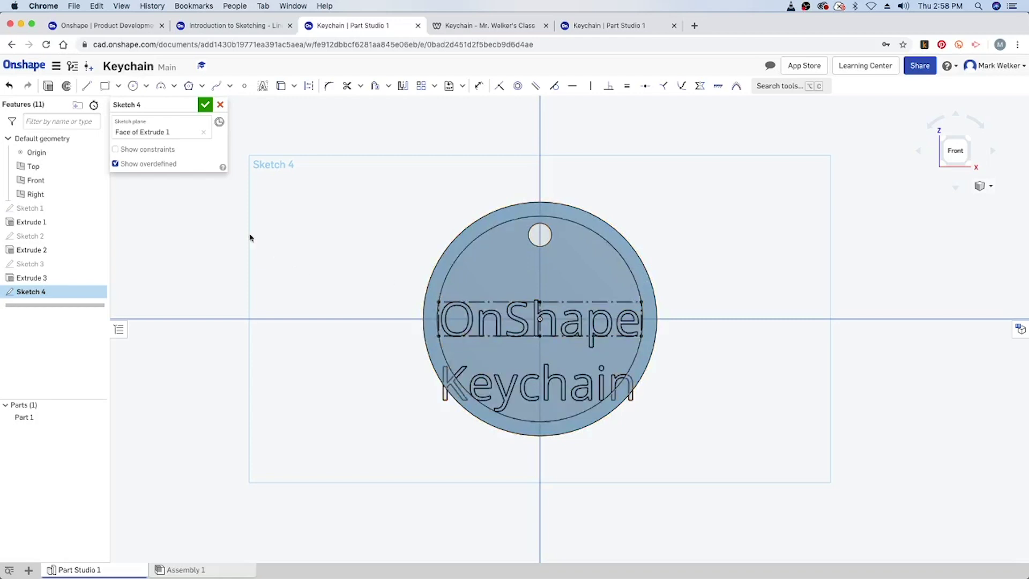
# Delete the three text box corner constraints and move the box up and right.
pyautogui.click(115, 150)
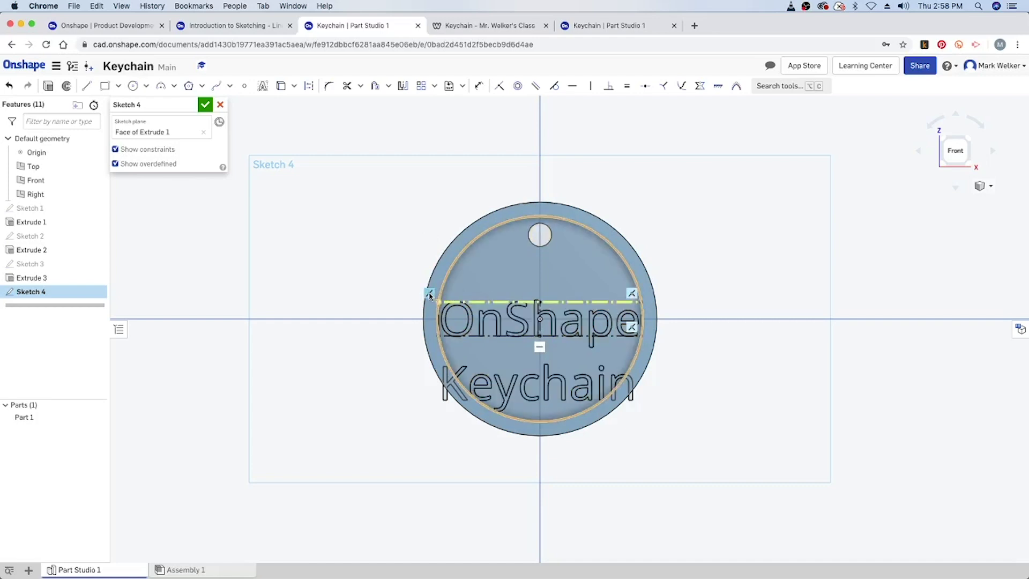
pyautogui.click(429, 294)
pyautogui.press('Delete')
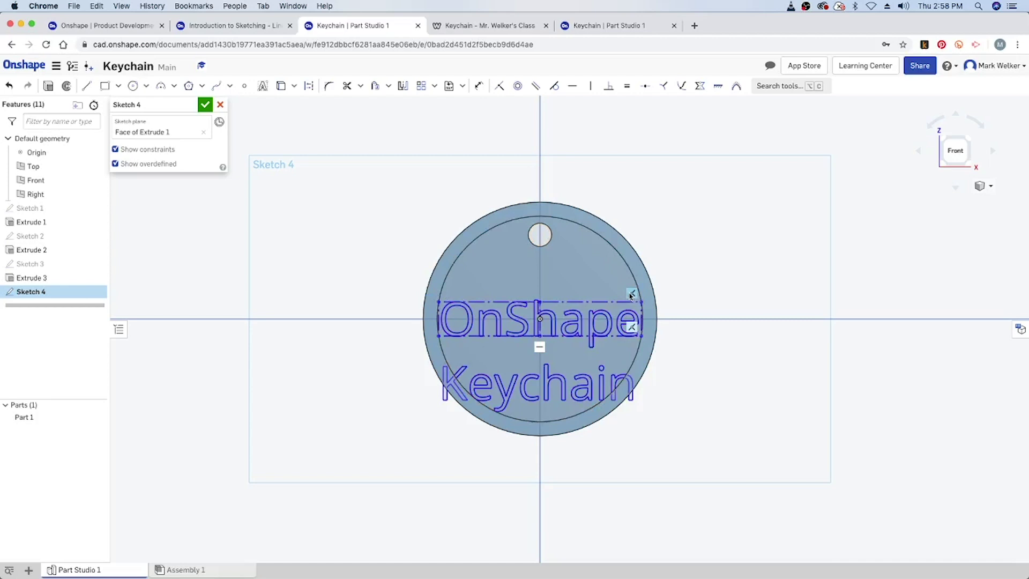
pyautogui.click(631, 294)
pyautogui.press('Delete')
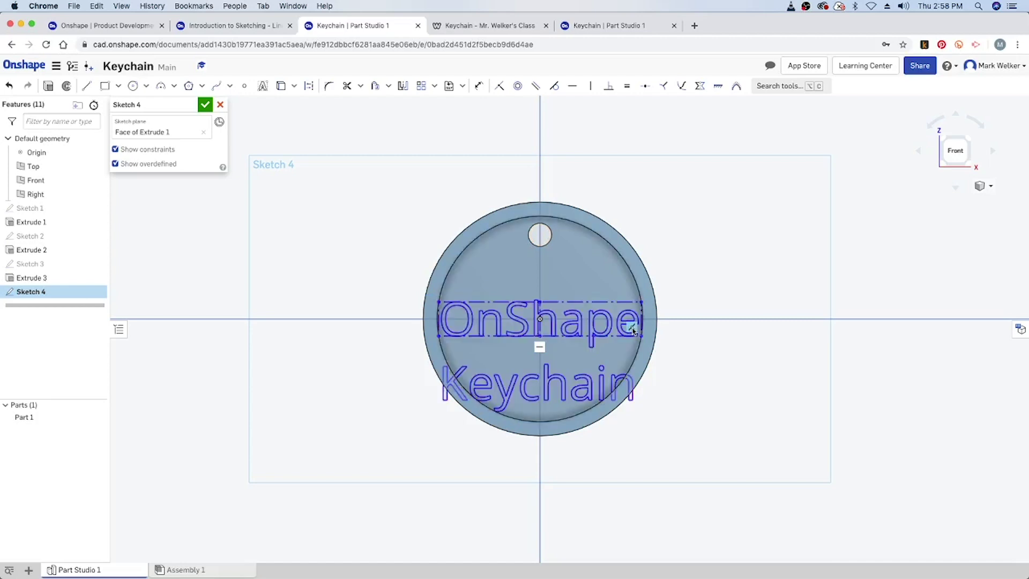
pyautogui.click(632, 329)
pyautogui.press('Delete')
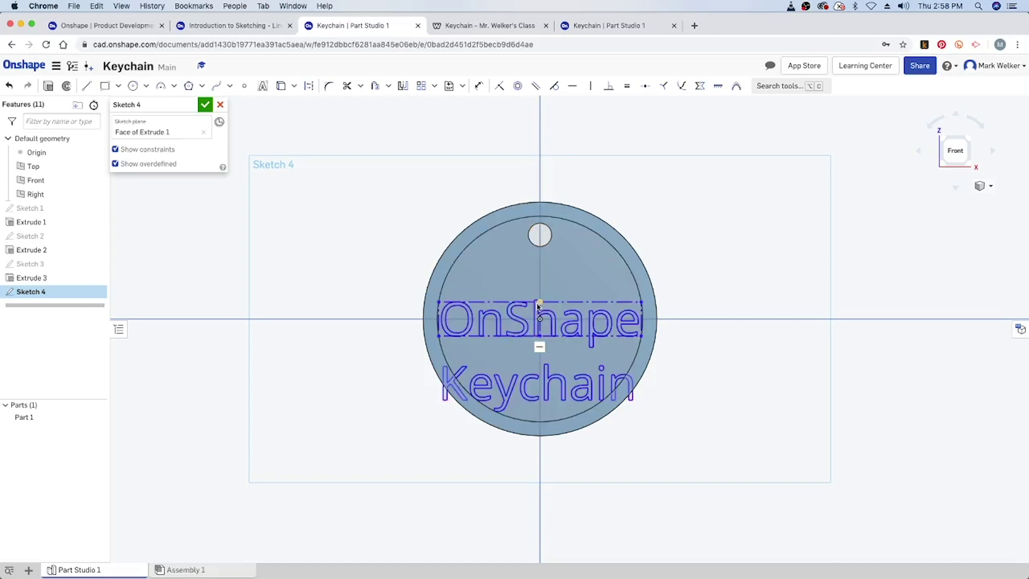
pyautogui.moveTo(439, 302); pyautogui.dragTo(461, 275)
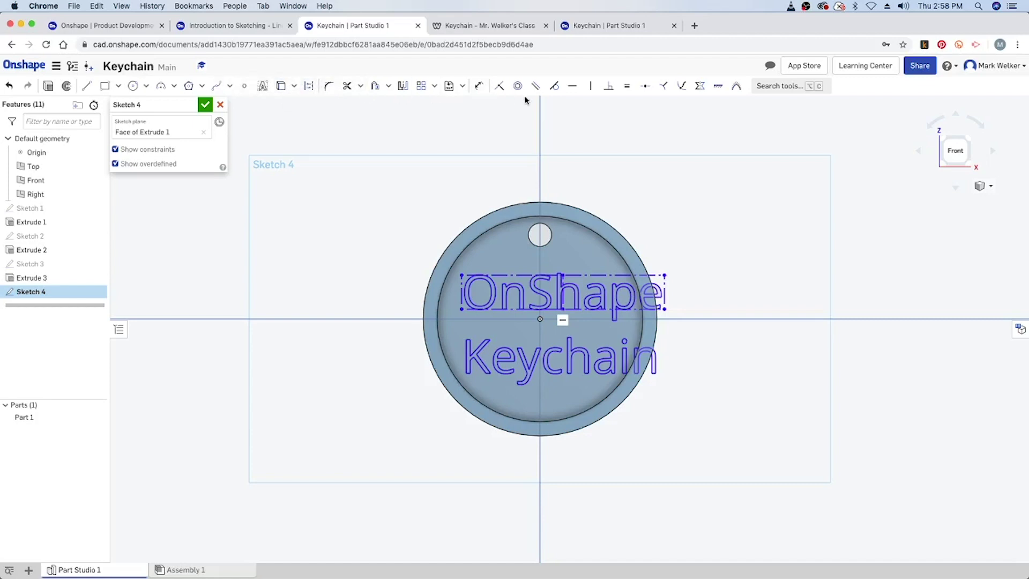
# Dimension the text box's left edge and set its height to 0.15.
pyautogui.click(479, 86)
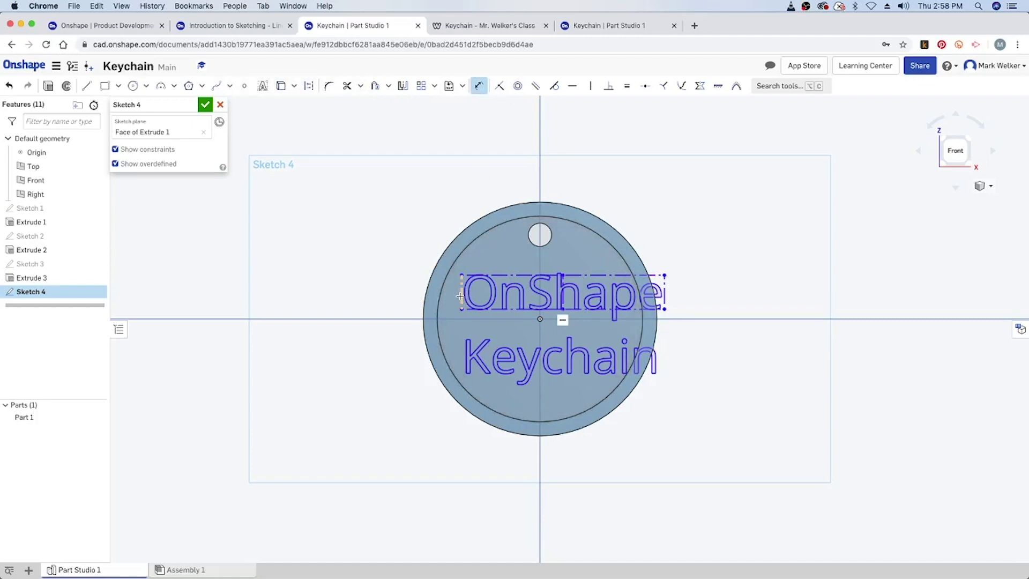
pyautogui.click(459, 295)
pyautogui.click(375, 294)
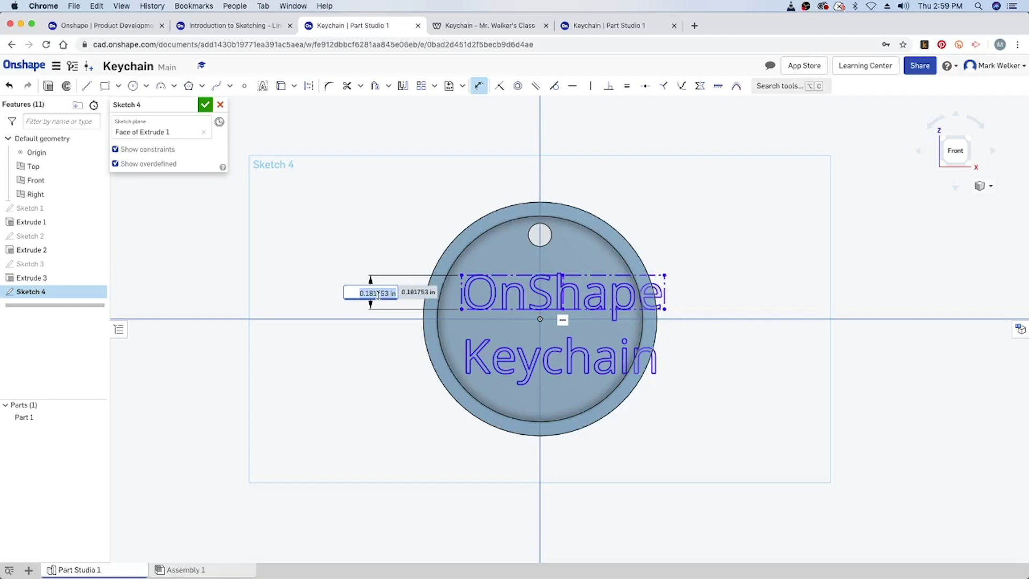
pyautogui.press('Return')
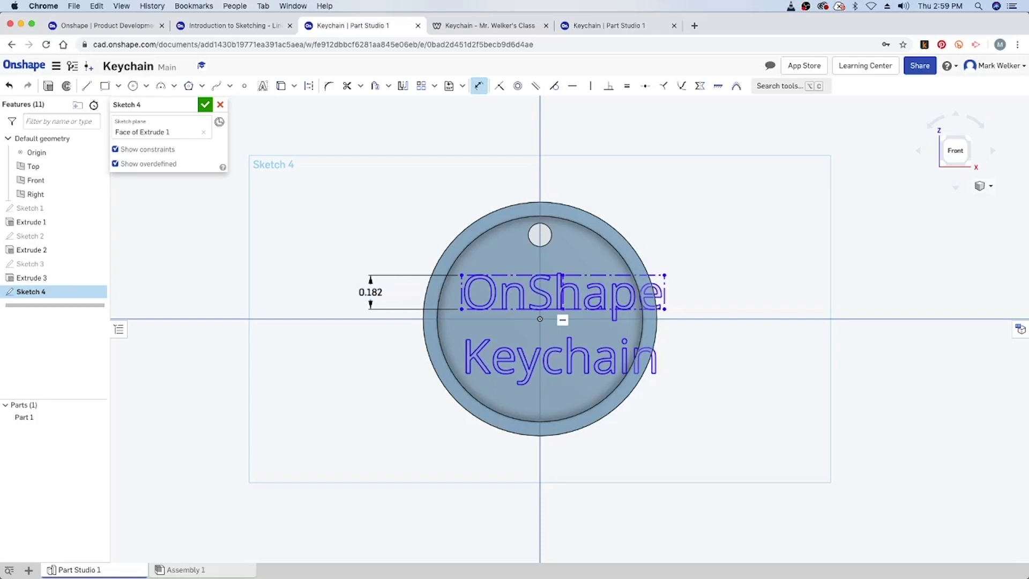
pyautogui.doubleClick(371, 292)
pyautogui.write('0.15')
pyautogui.press('Return')
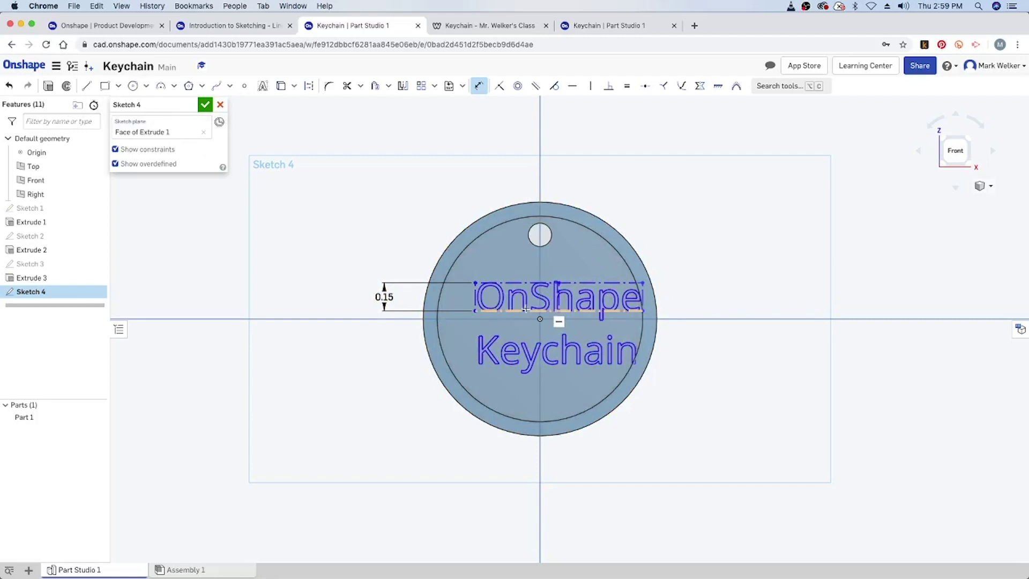
# Draw a construction line from the sketch origin to the key-ring hole centre.
pyautogui.click(87, 87)
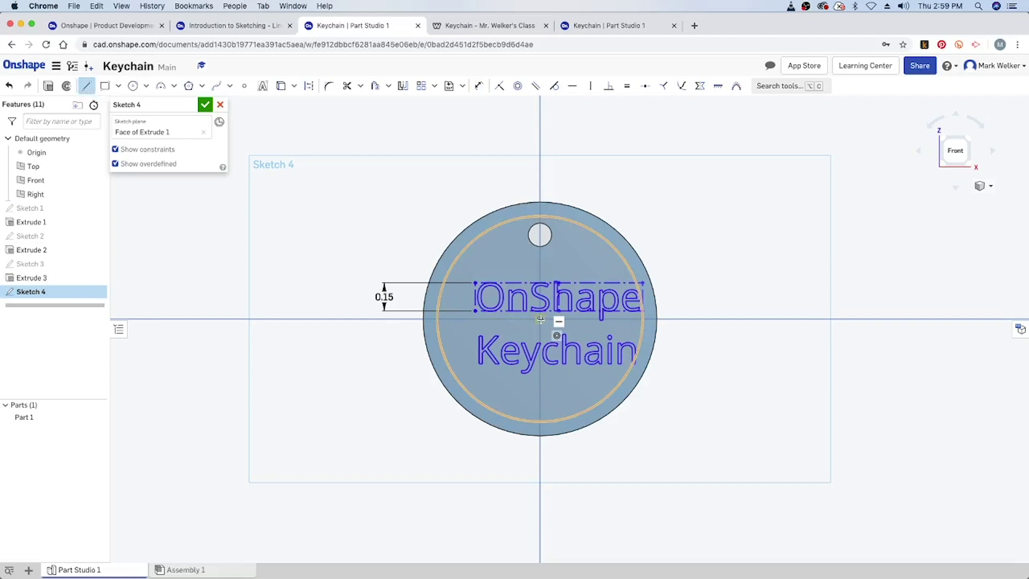
pyautogui.click(540, 319)
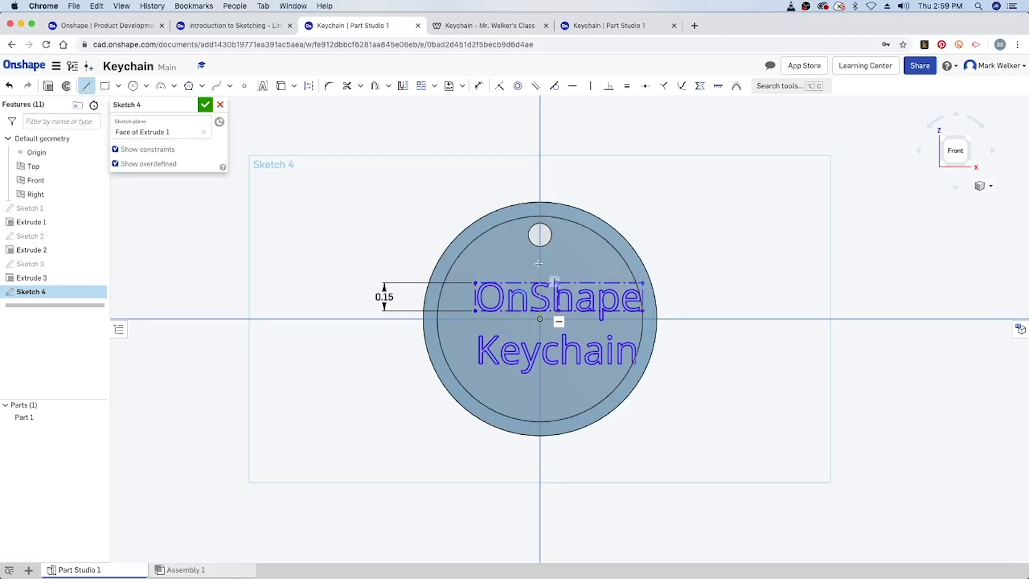
pyautogui.click(539, 234)
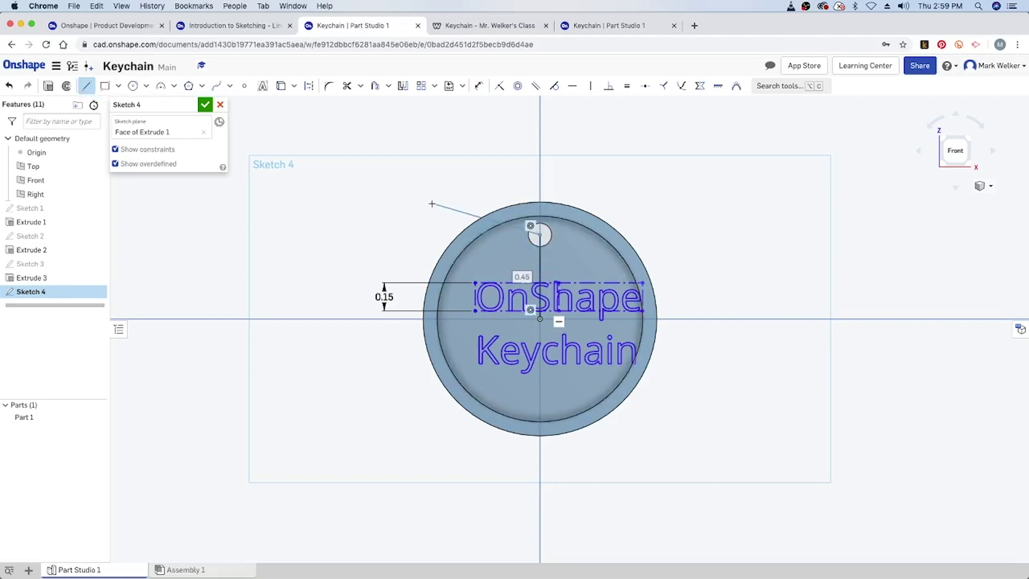
pyautogui.press('Escape')
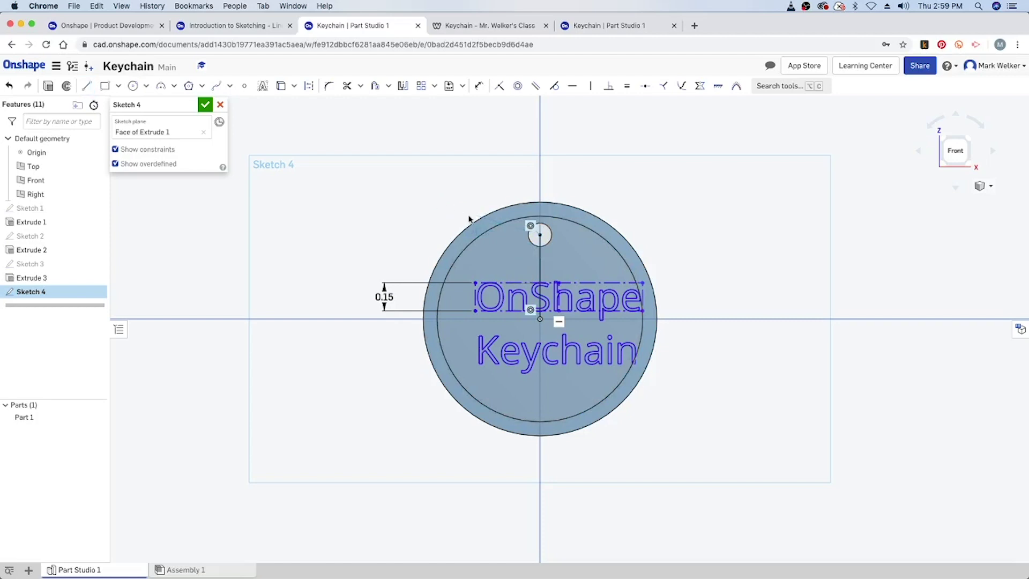
pyautogui.click(540, 263)
pyautogui.rightClick(540, 262)
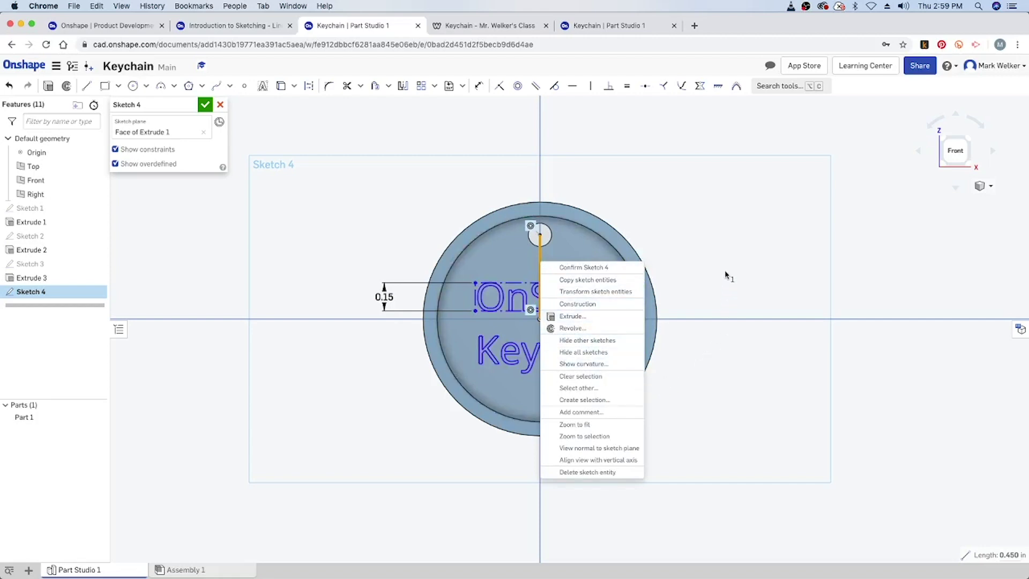
pyautogui.click(626, 309)
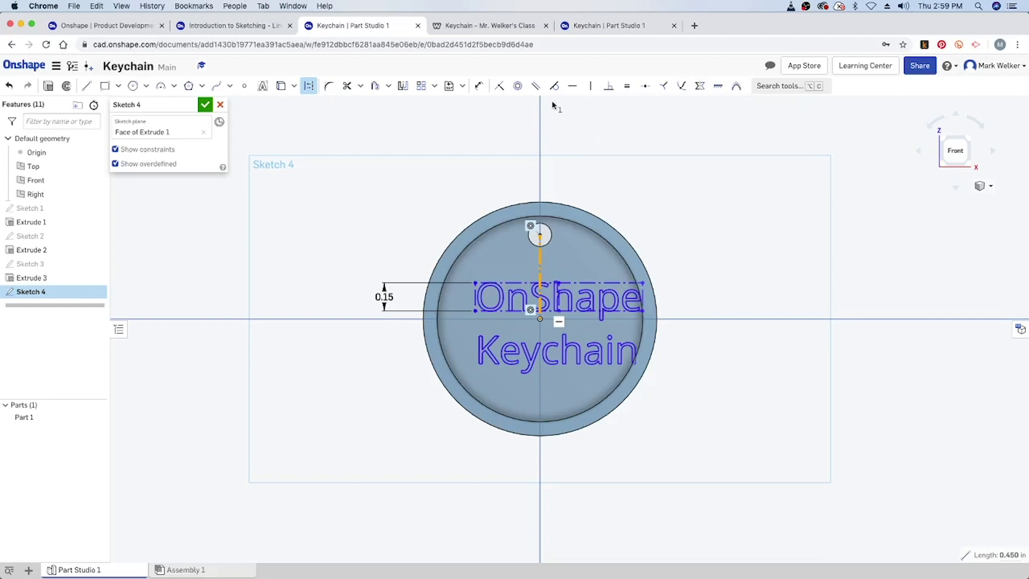
# Make the text box's left and right edges symmetric about the construction line.
pyautogui.click(700, 86)
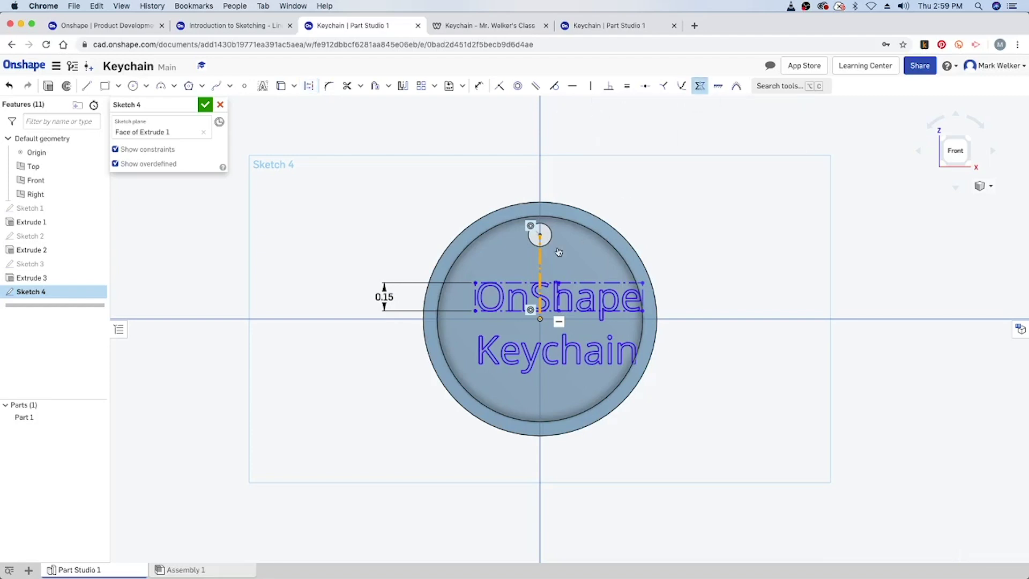
pyautogui.click(475, 296)
pyautogui.click(642, 296)
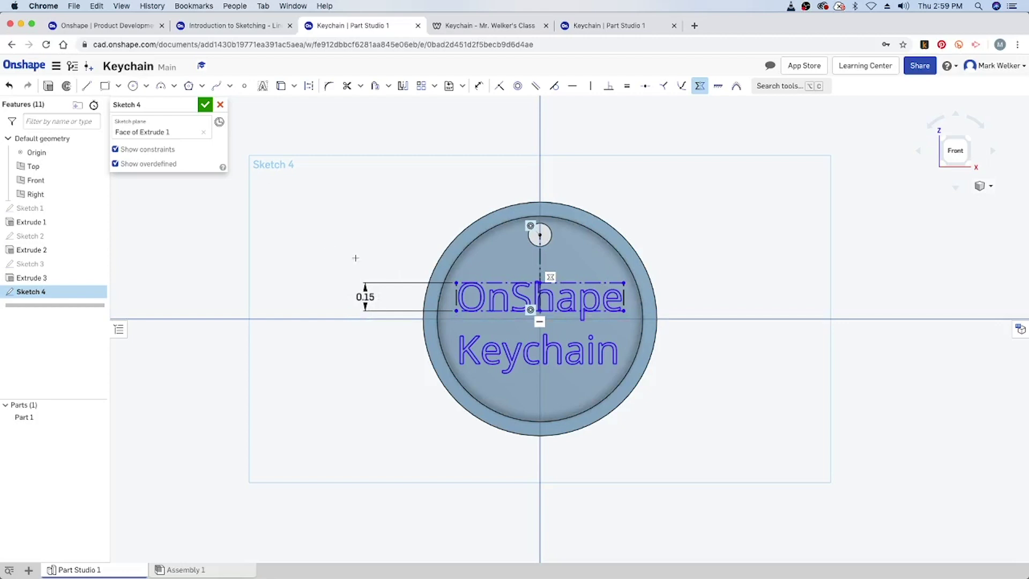
# Delete the sketch text, then undo to restore it.
pyautogui.click(457, 284)
pyautogui.press('Delete')
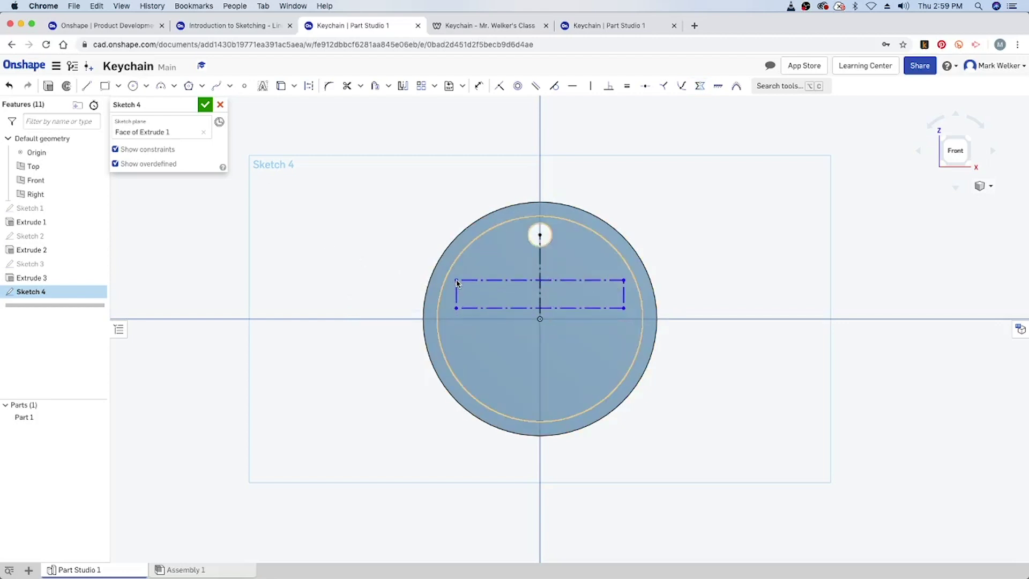
pyautogui.press('super+z')
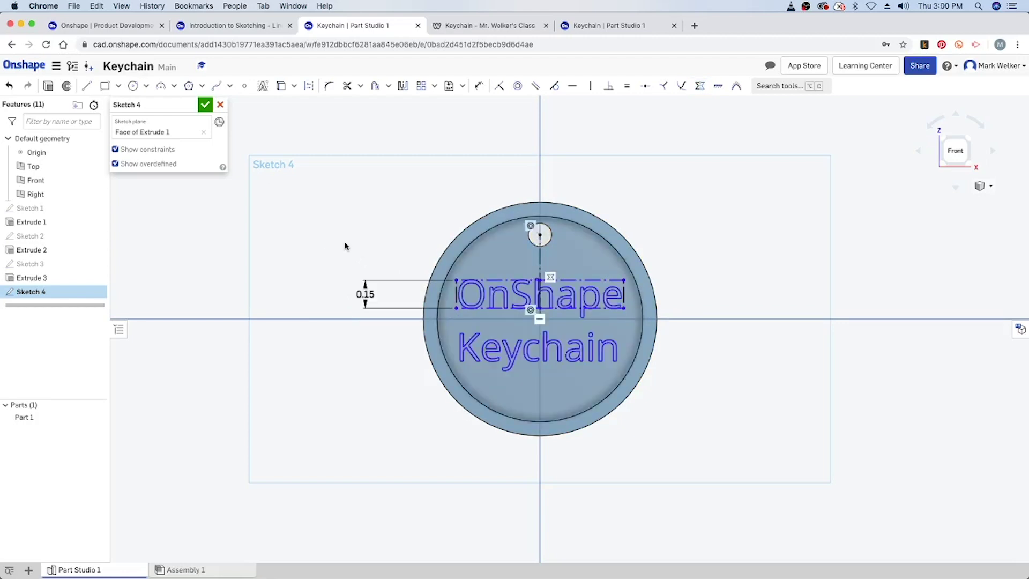
# Finish Sketch 4 and hide the Top and Right planes in isometric view.
pyautogui.click(205, 105)
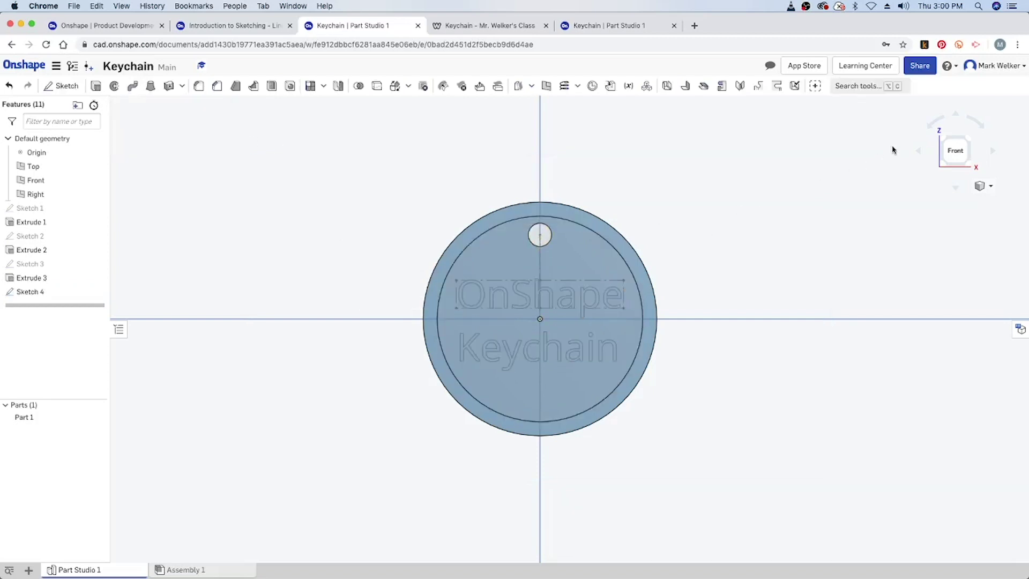
pyautogui.click(966, 140)
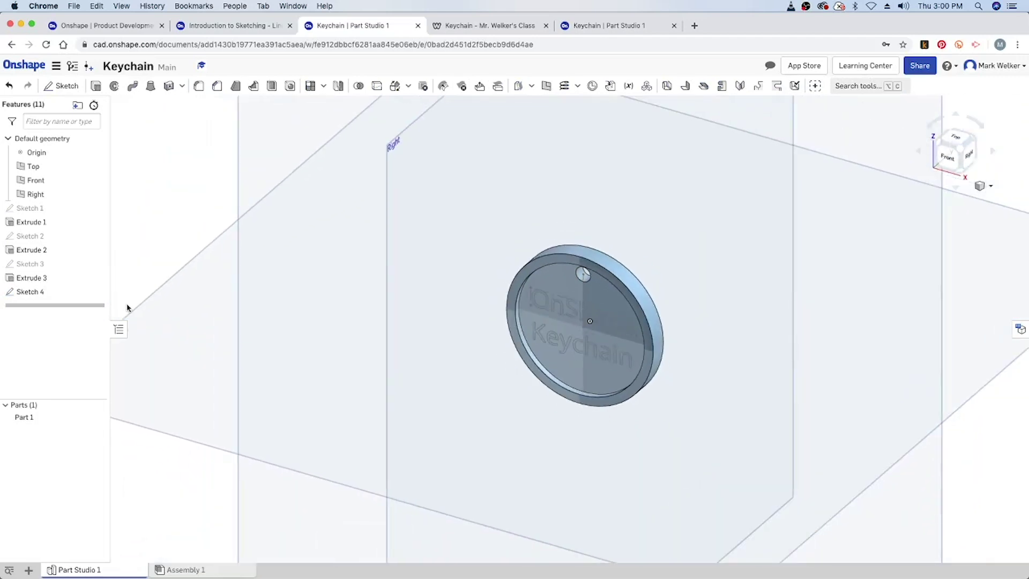
pyautogui.click(101, 166)
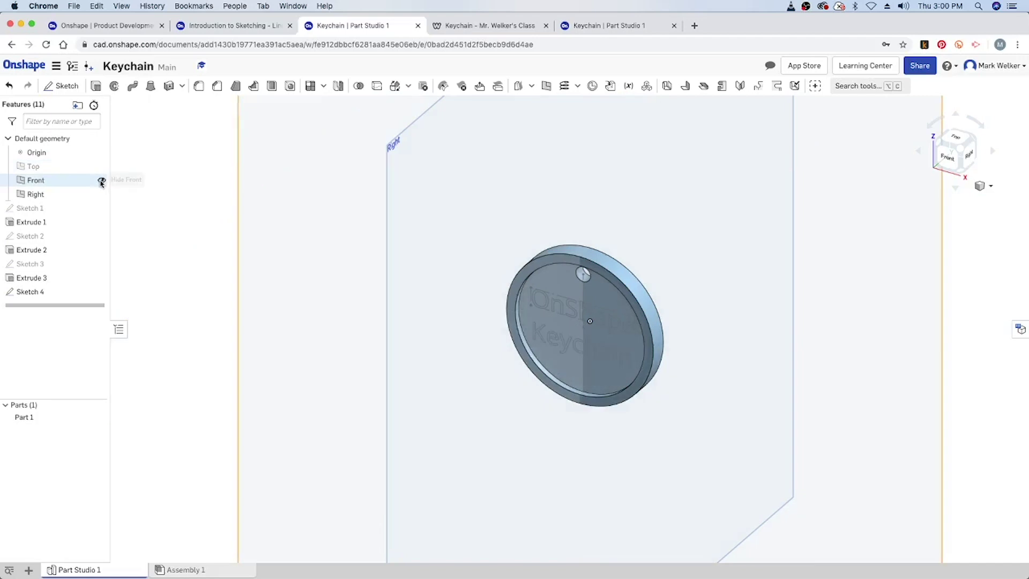
pyautogui.click(102, 194)
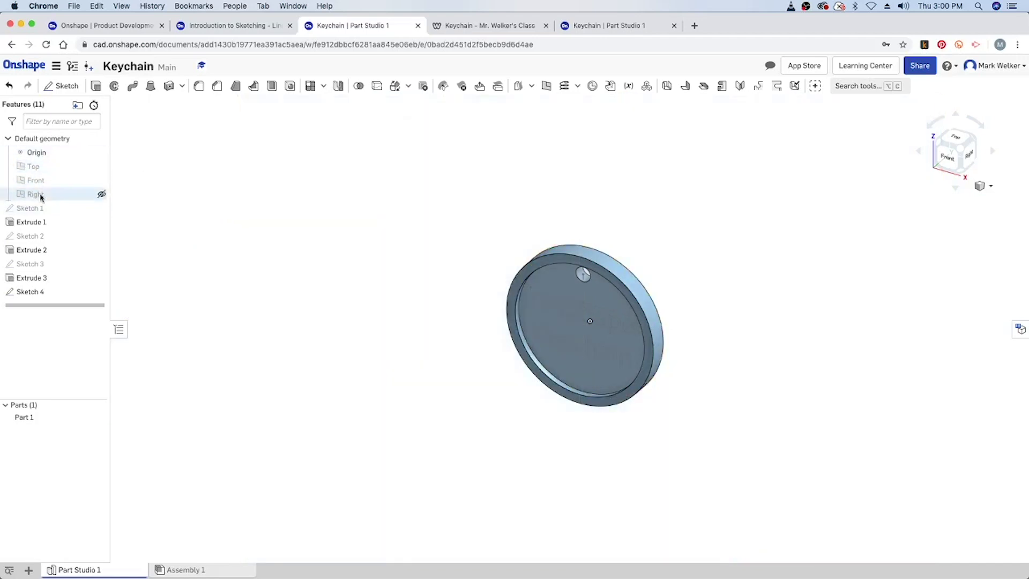
# Extrude the Sketch 4 text regions 0.05 in, adding them to the disc.
pyautogui.press('f')
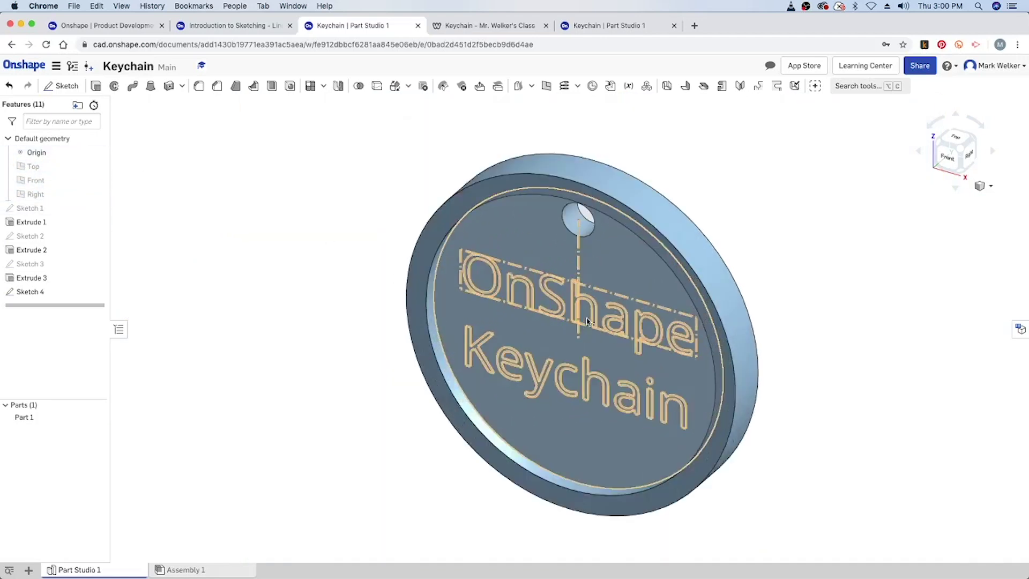
pyautogui.click(96, 85)
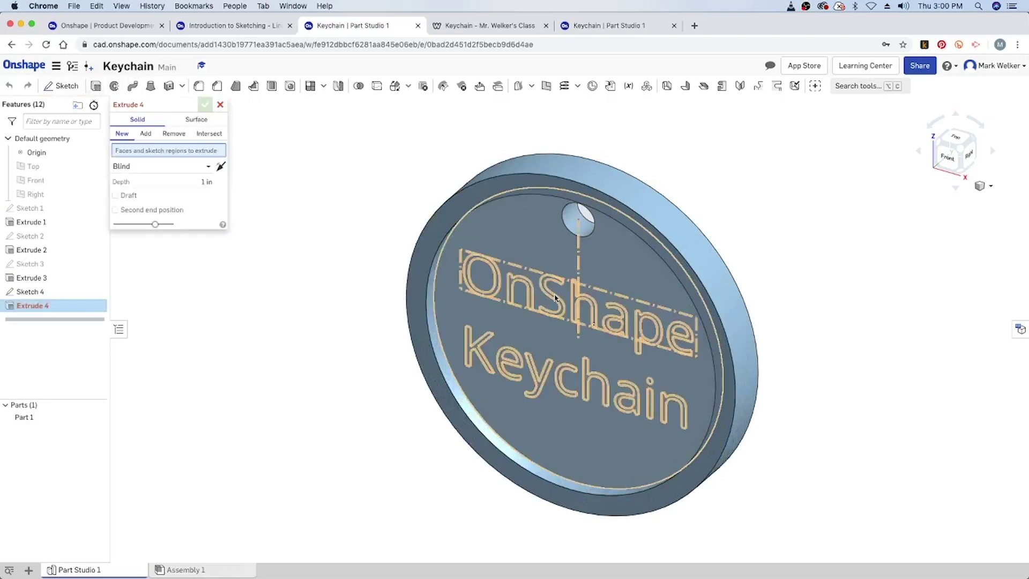
pyautogui.click(549, 296)
pyautogui.click(146, 134)
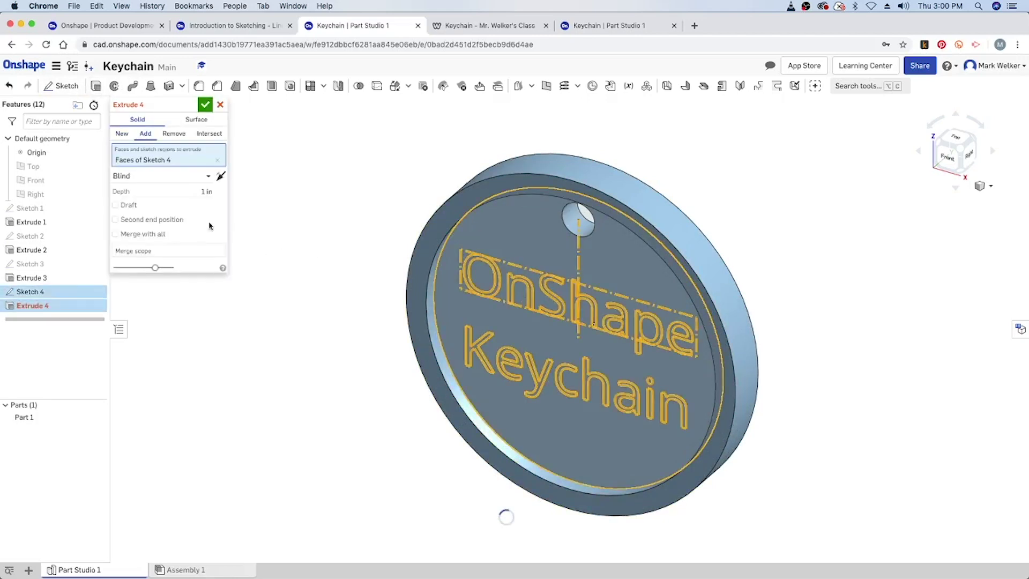
pyautogui.click(199, 194)
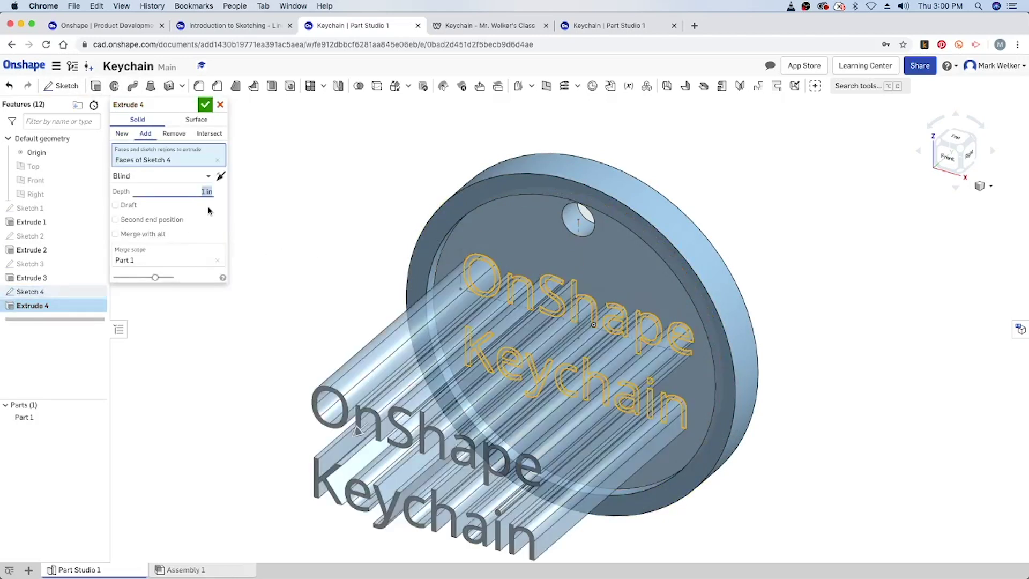
pyautogui.write('.05')
pyautogui.press('Return')
pyautogui.click(205, 105)
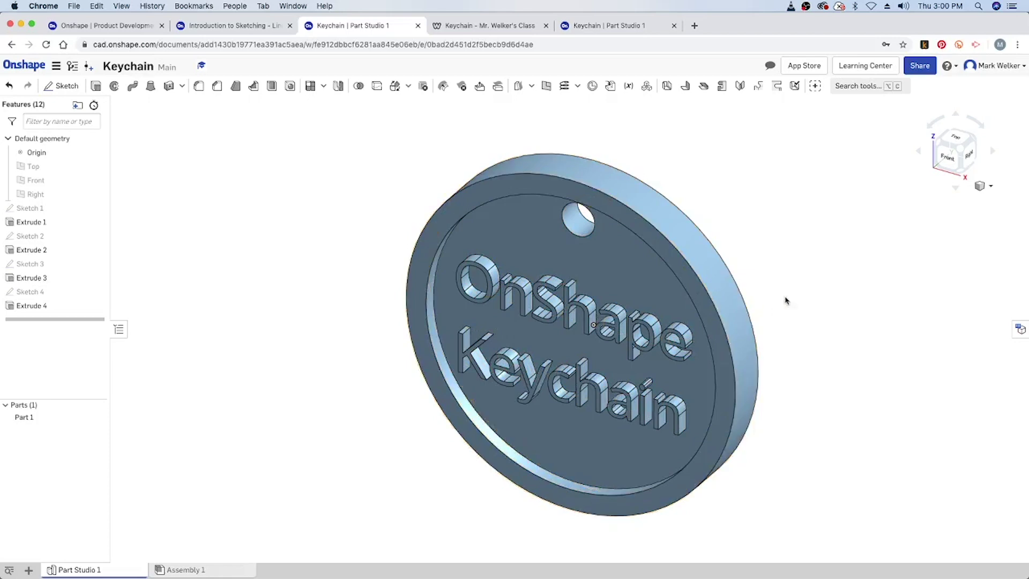